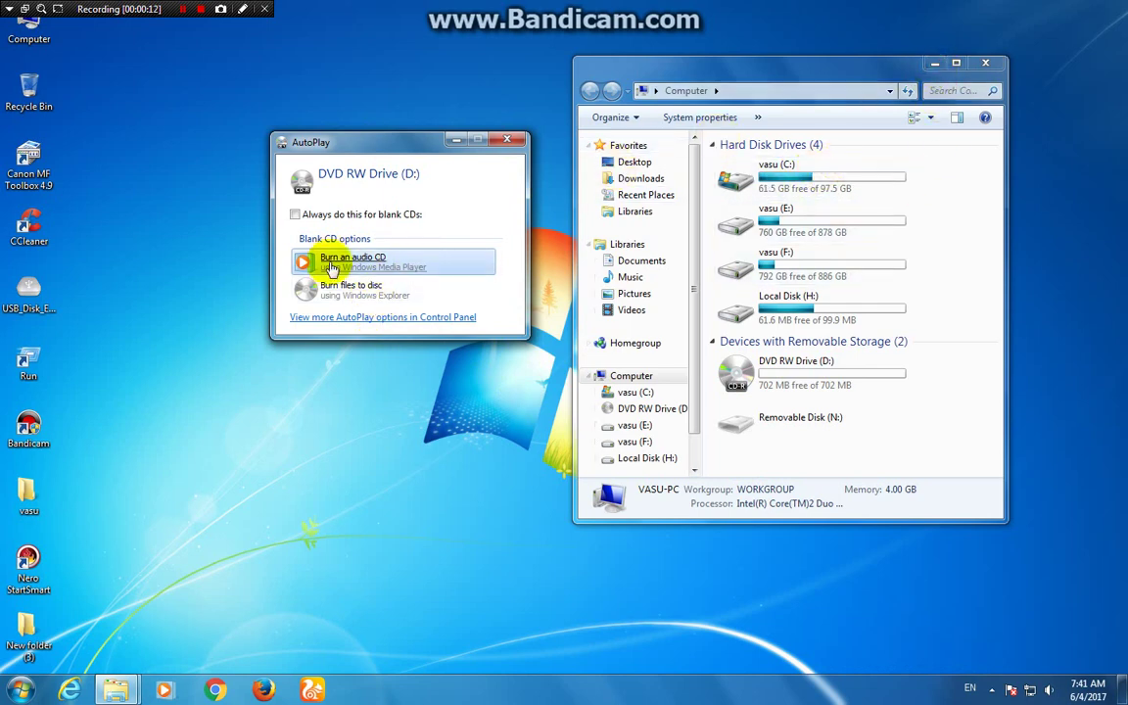
Dismiss the AutoPlay window and launch Nero StartSmart from the desktop.
left_click(518, 143)
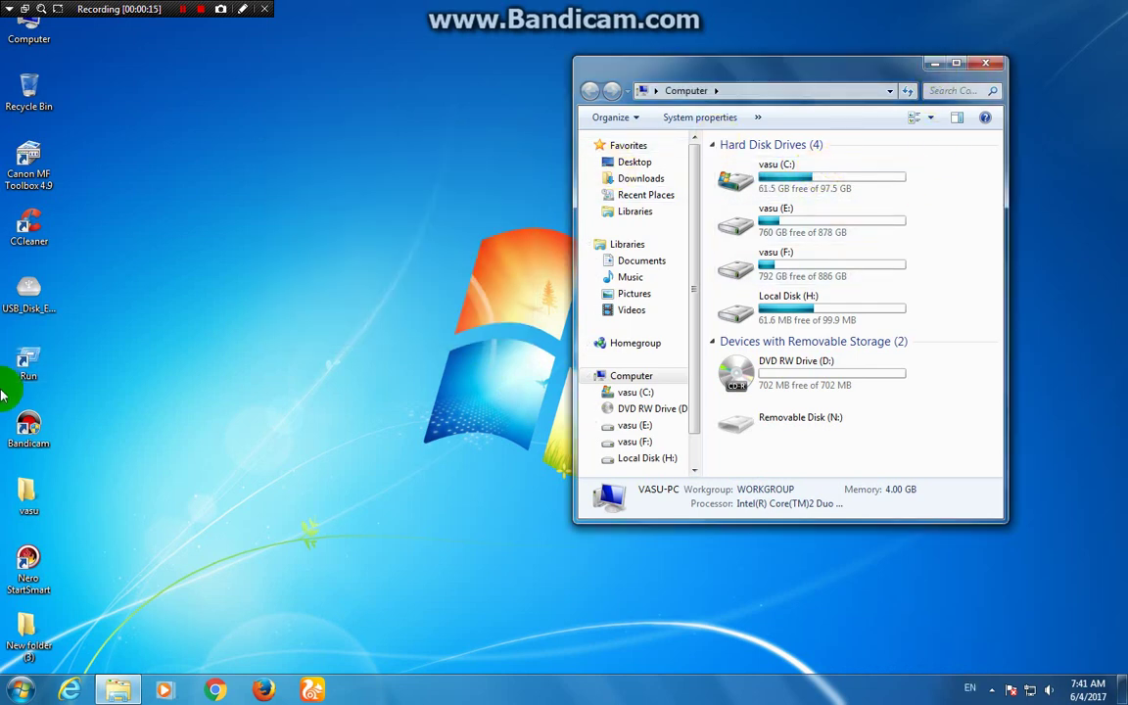
double_click(29, 559)
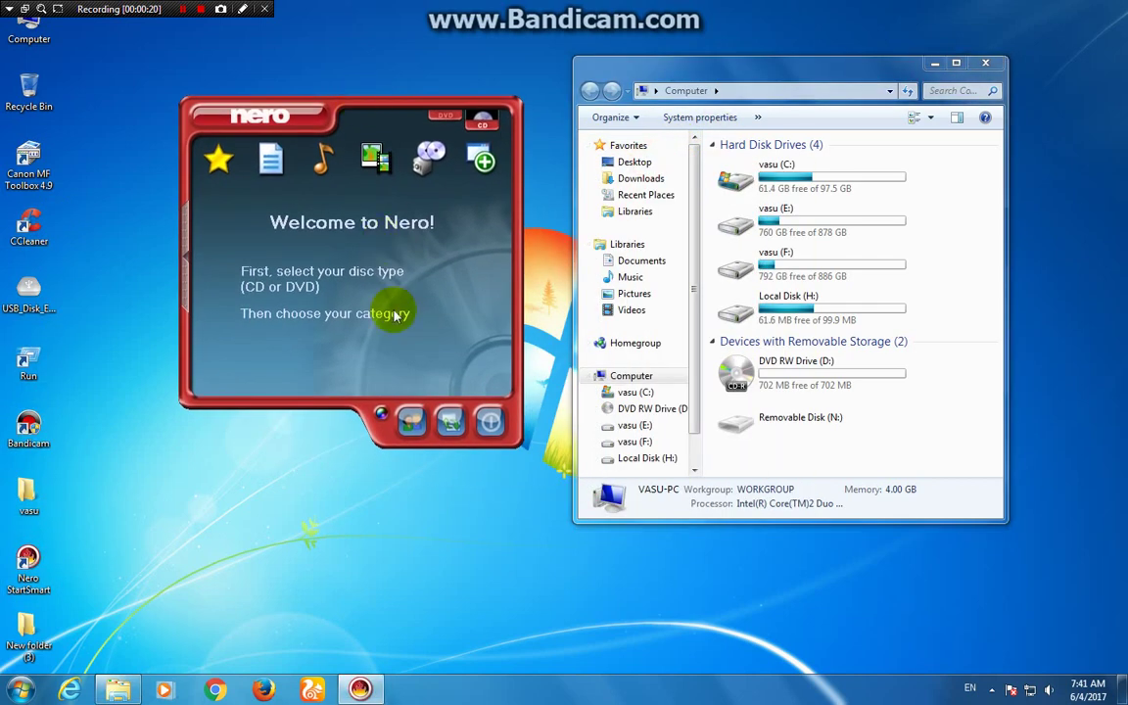
left_click(261, 168)
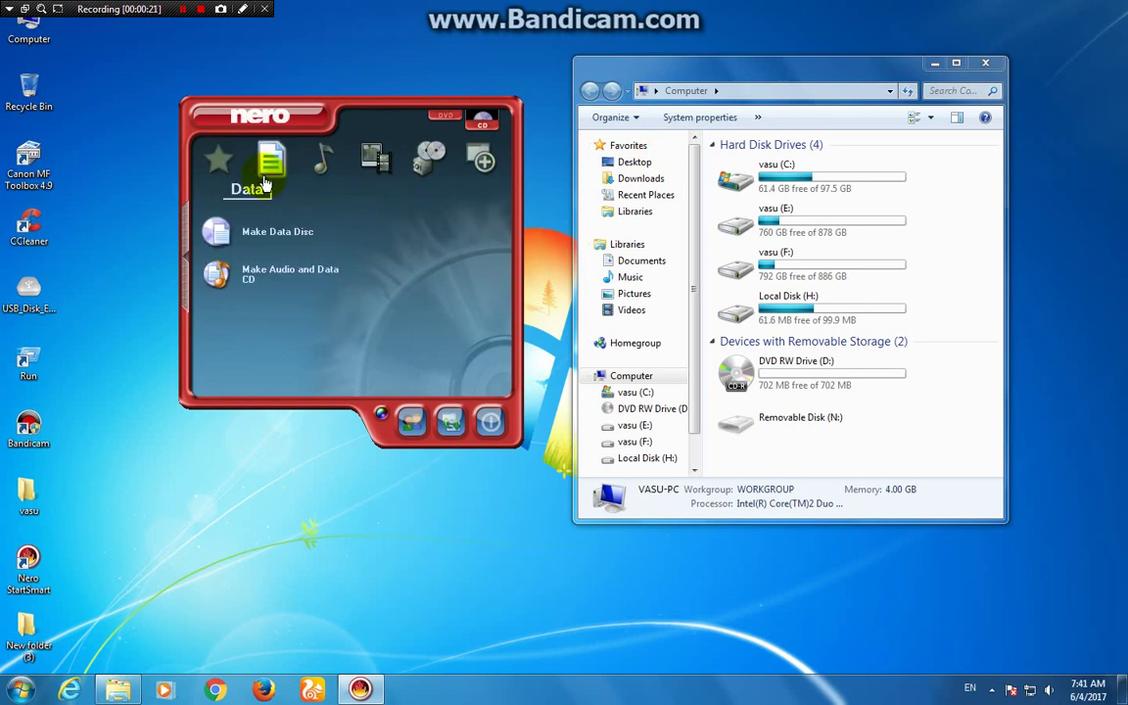
left_click(480, 159)
left_click(447, 125)
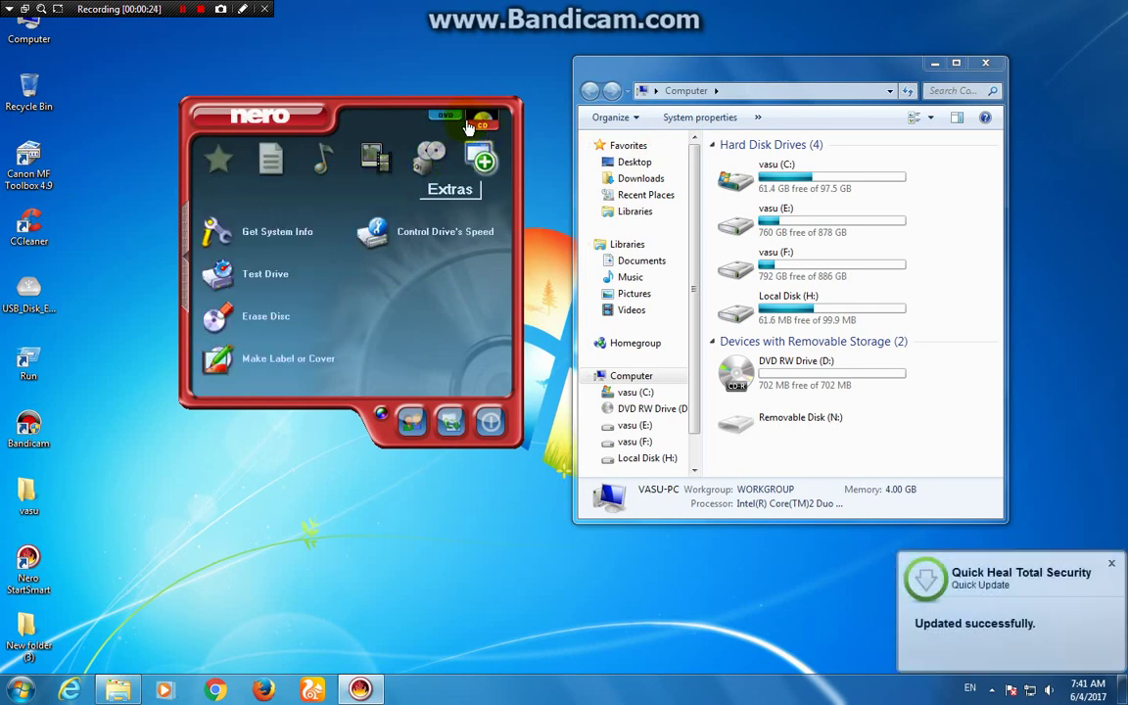
left_click(779, 406)
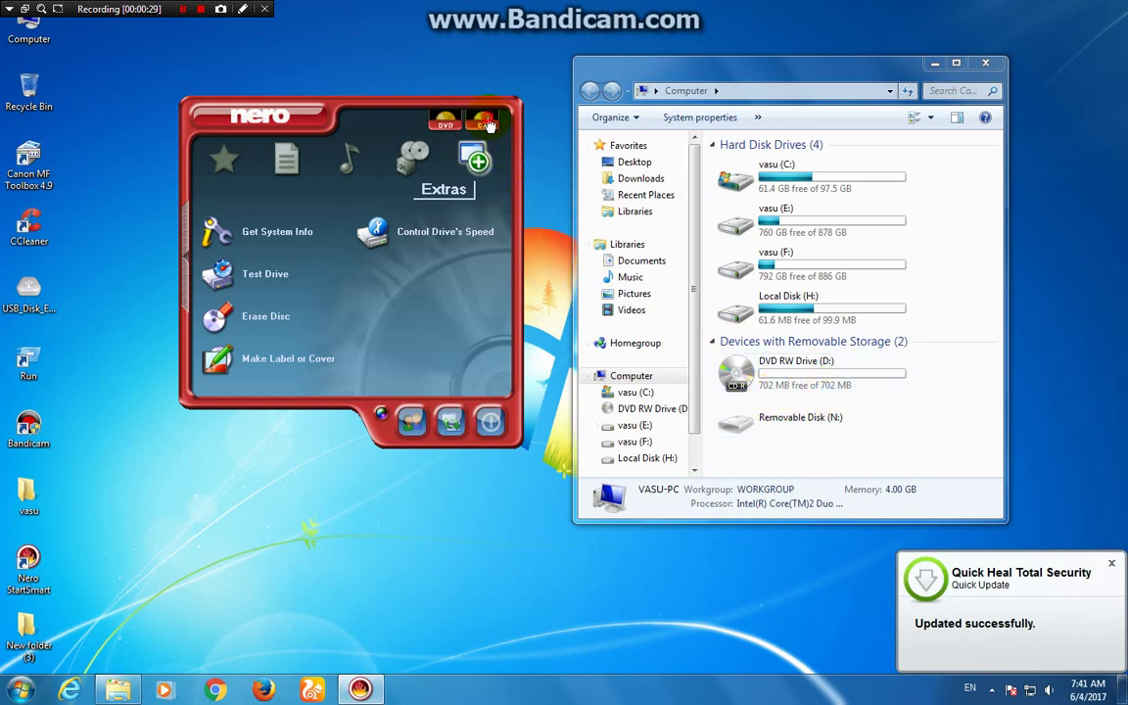
With CD as the disc type, start Make Data Disc from Favorites and run the program despite the compatibility issue.
left_click(487, 124)
left_click(272, 157)
left_click(223, 161)
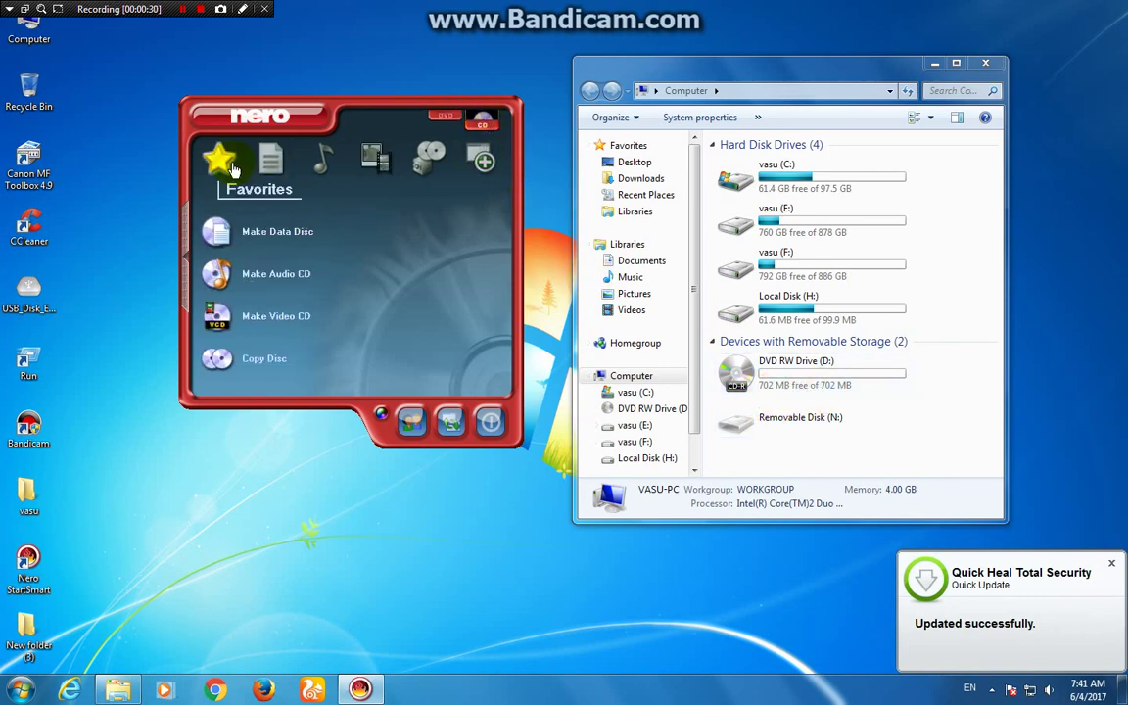
left_click(232, 412)
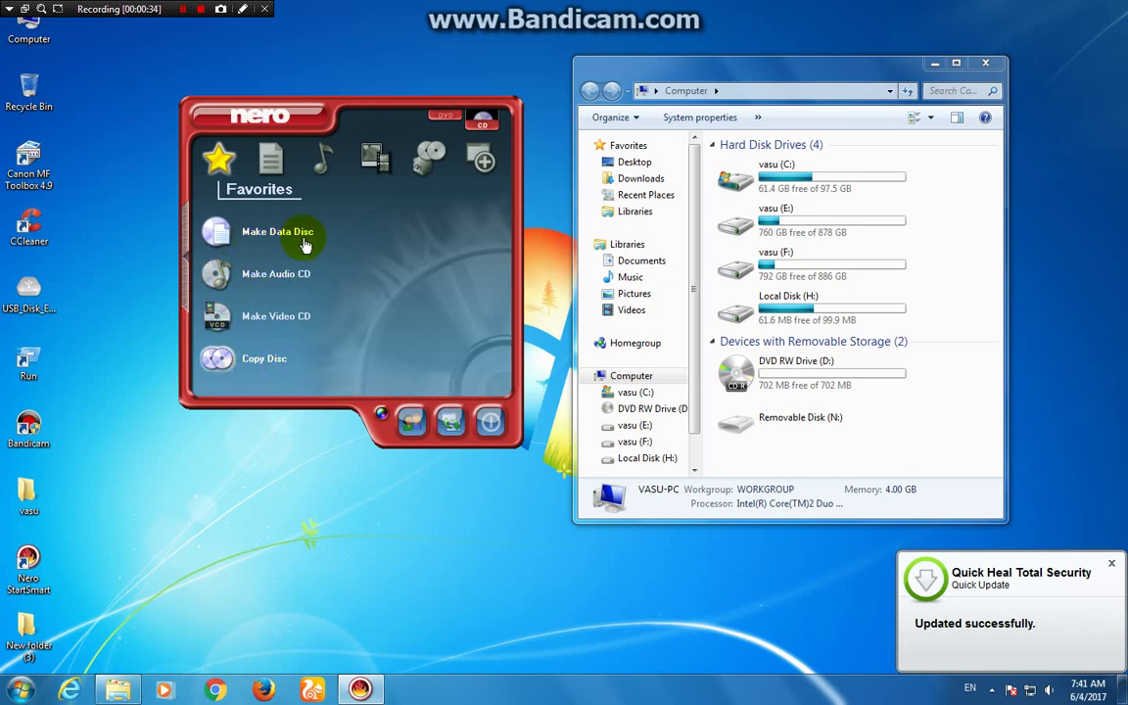
left_click(214, 230)
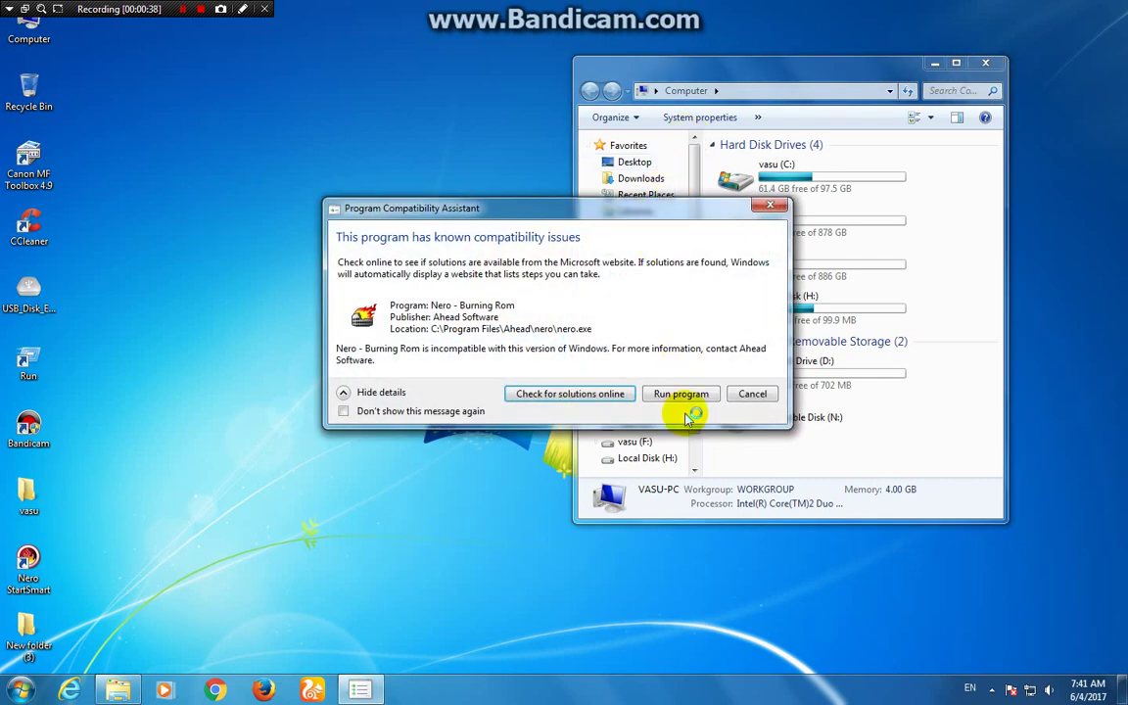
left_click(672, 389)
Move the Computer window clear of Nero Express and minimize it.
left_click_drag(806, 68, 880, 65)
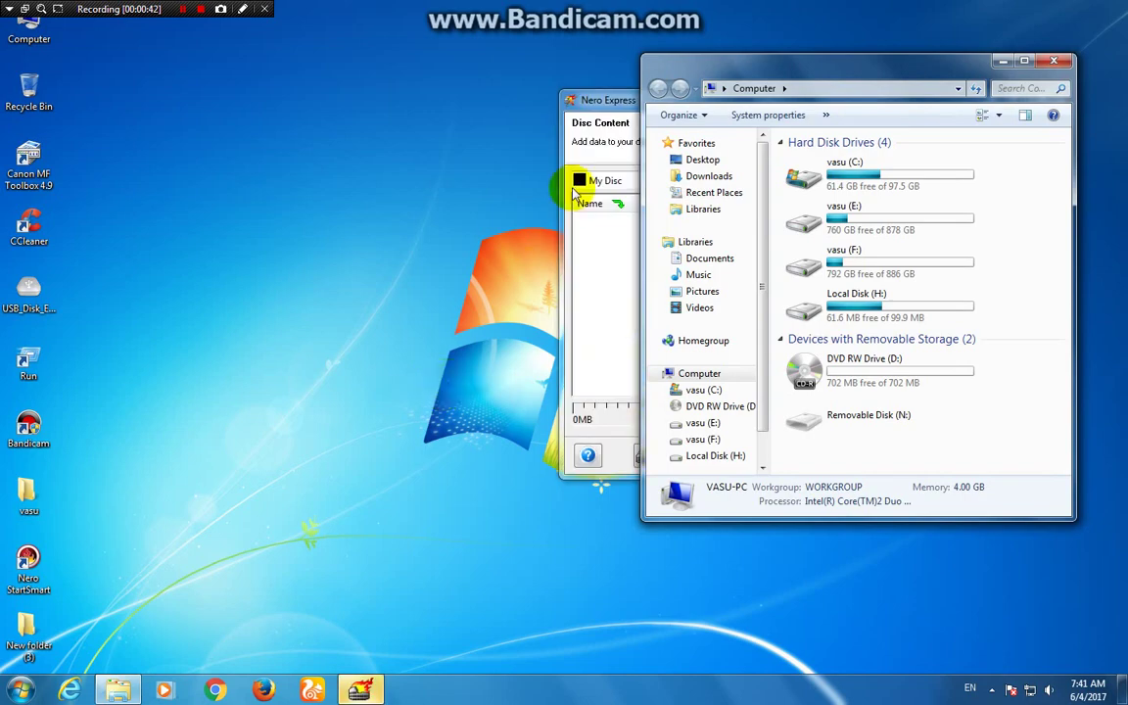
left_click_drag(741, 79, 191, 90)
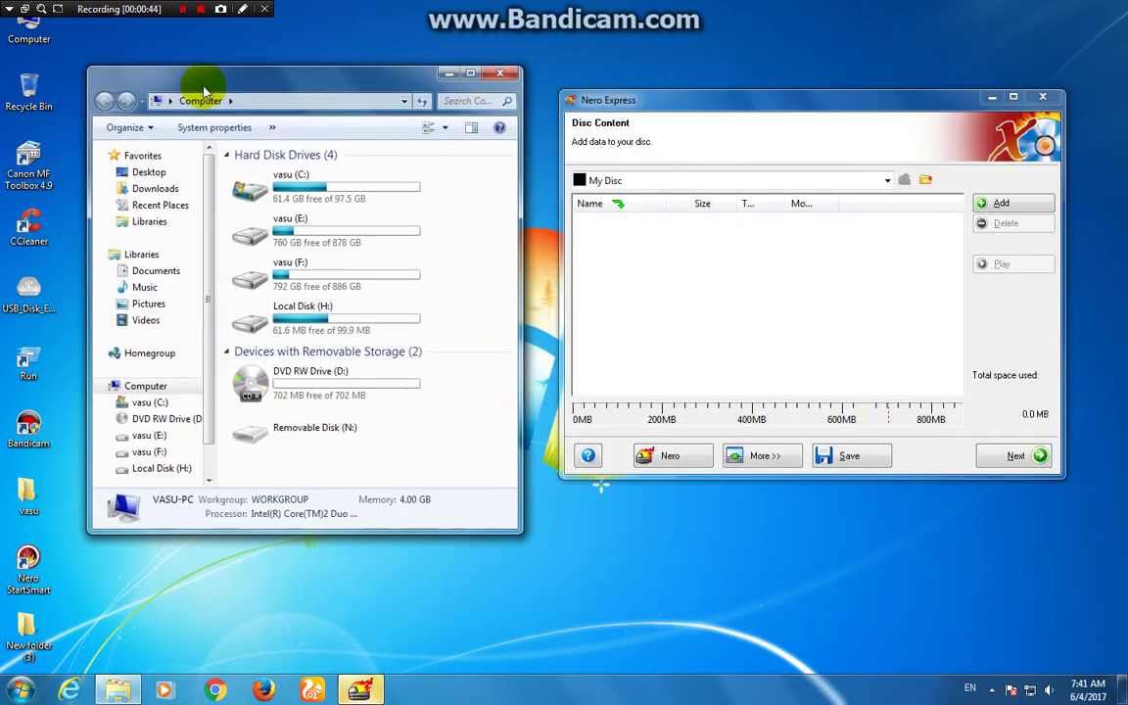
left_click(452, 74)
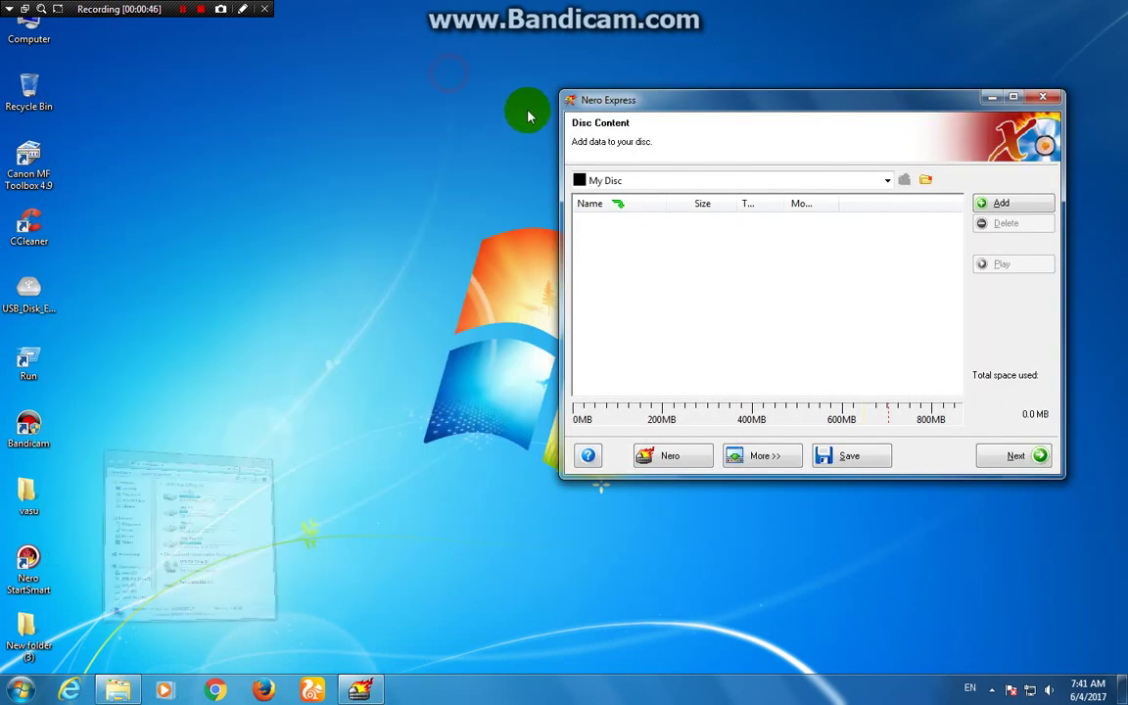
Open the desktop folder "vasu" and arrange its window side by side with Nero Express.
left_click_drag(652, 104, 364, 117)
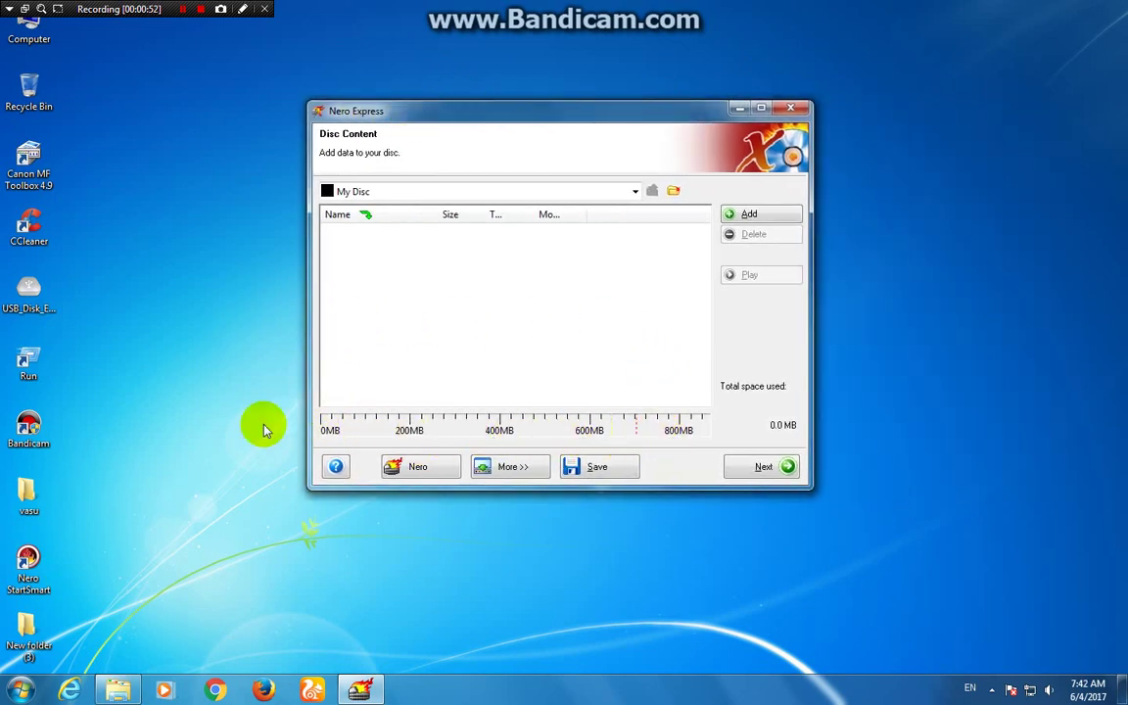
left_click_drag(545, 124, 710, 118)
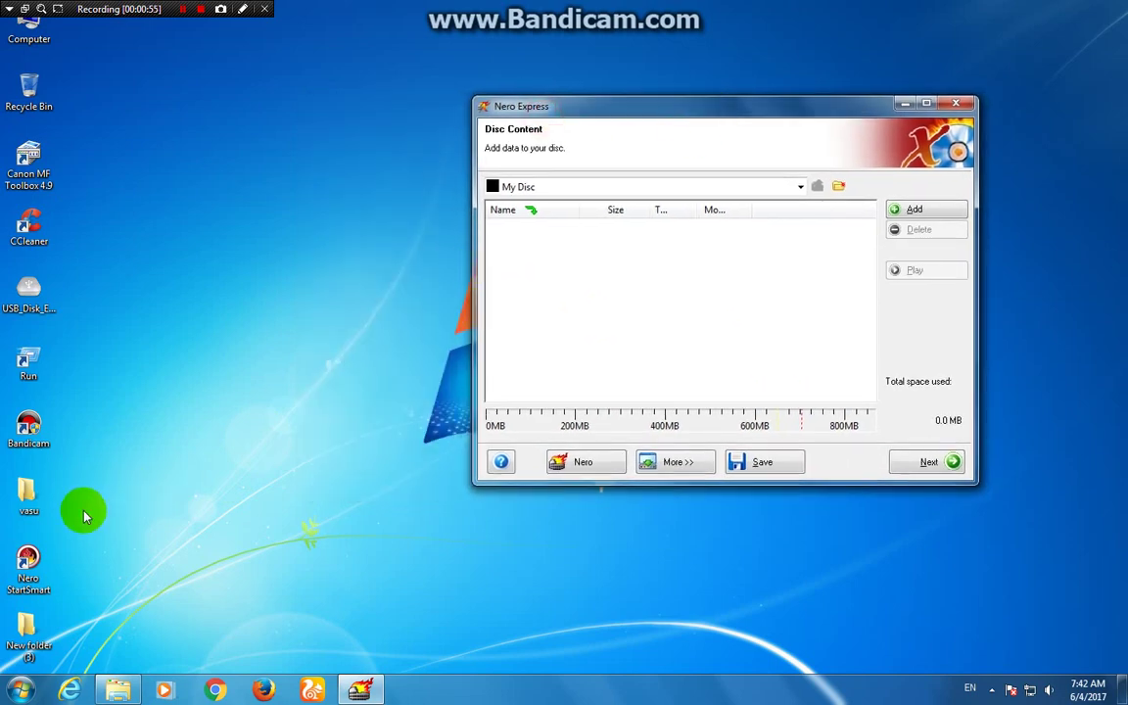
left_click_drag(84, 514, 56, 490)
double_click(55, 490)
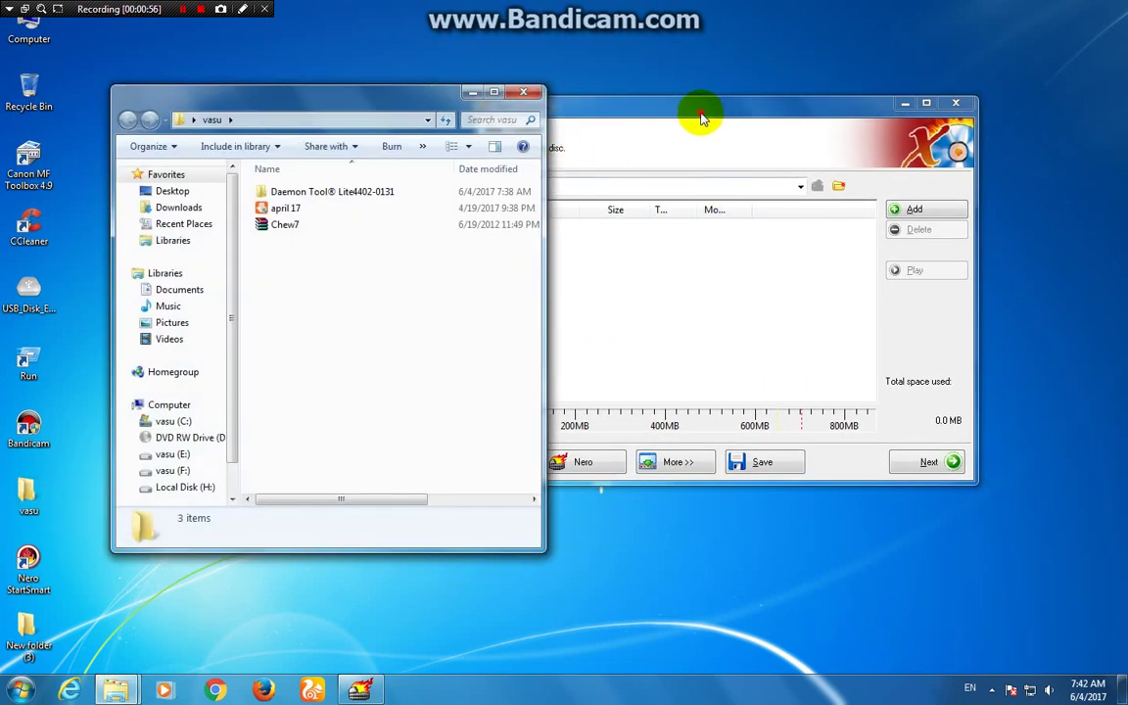
left_click_drag(700, 114, 774, 102)
left_click_drag(389, 114, 285, 94)
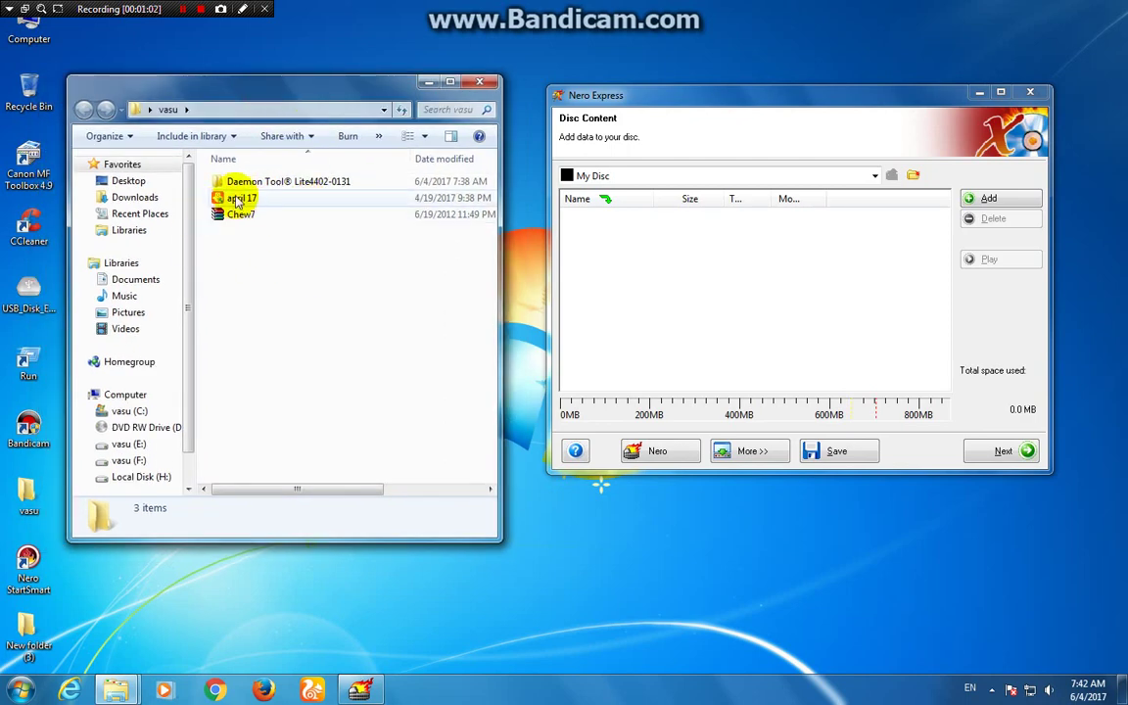
Add the april 17 application from the folder to the disc content and select it there.
left_click_drag(236, 203, 675, 308)
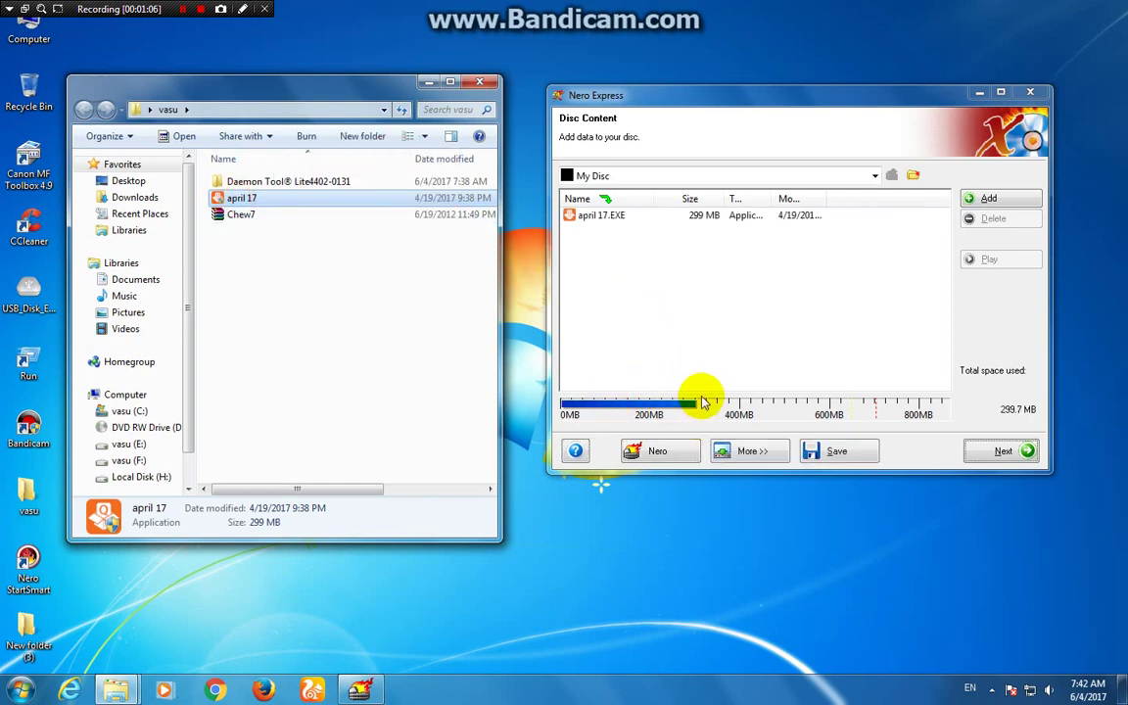
left_click(614, 215)
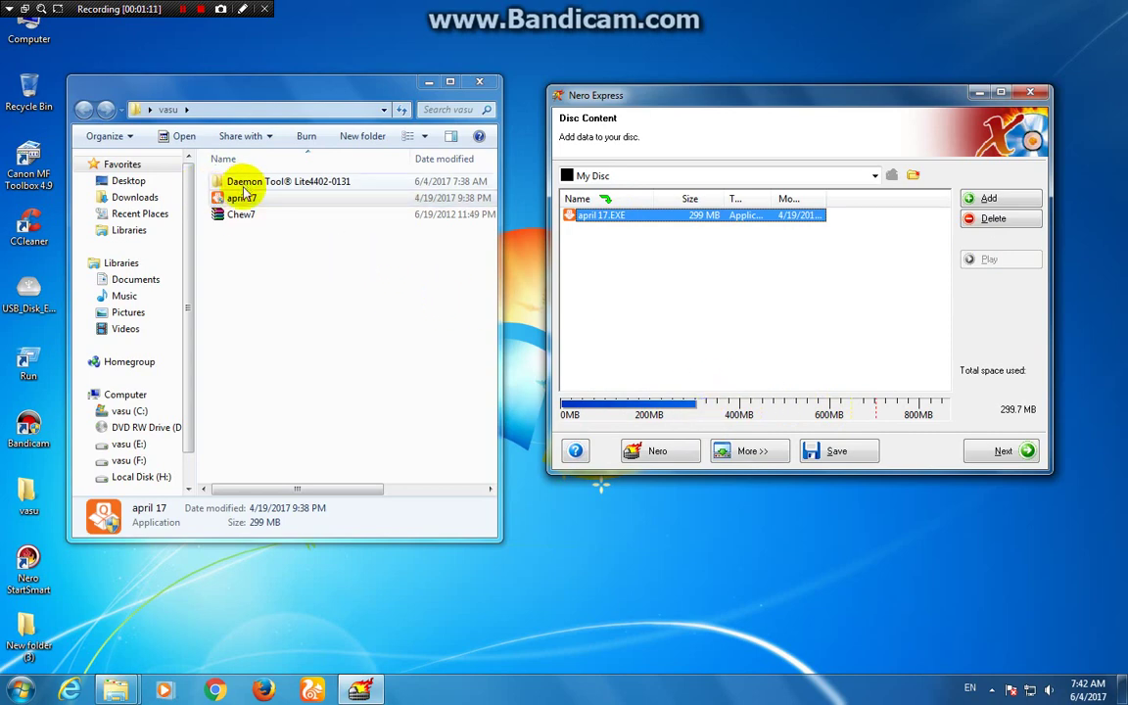
Add the Chew7 archive to the disc content, and delete it from the compilation again.
left_click_drag(247, 221, 587, 260)
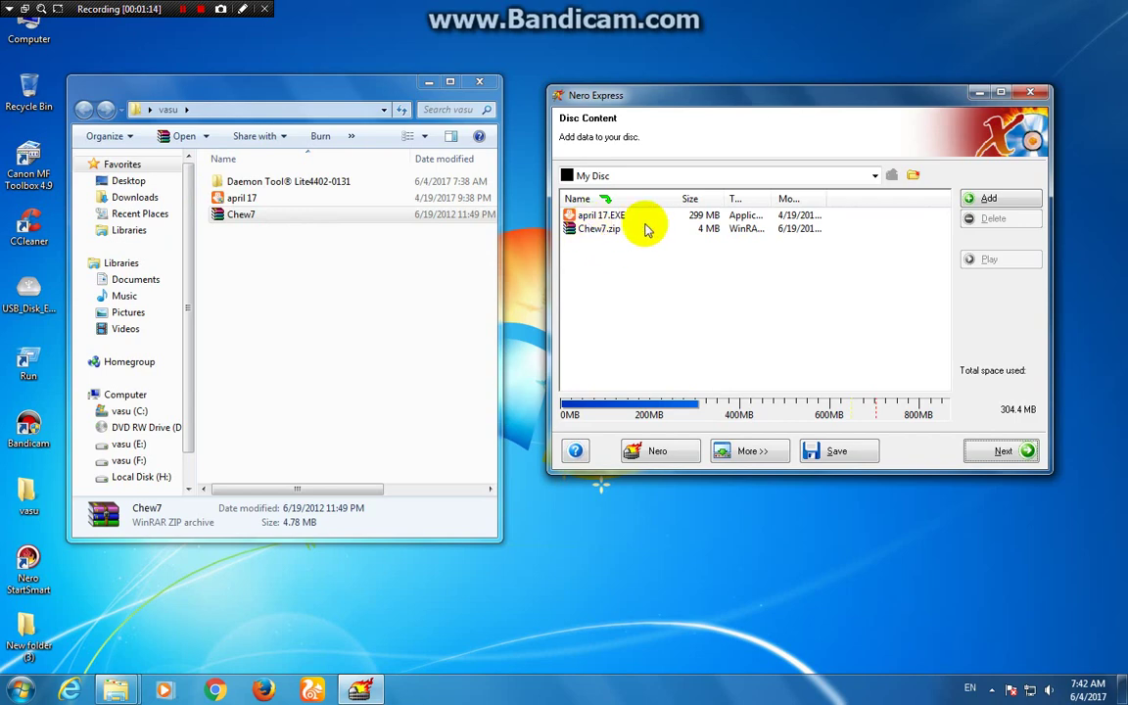
left_click(613, 235)
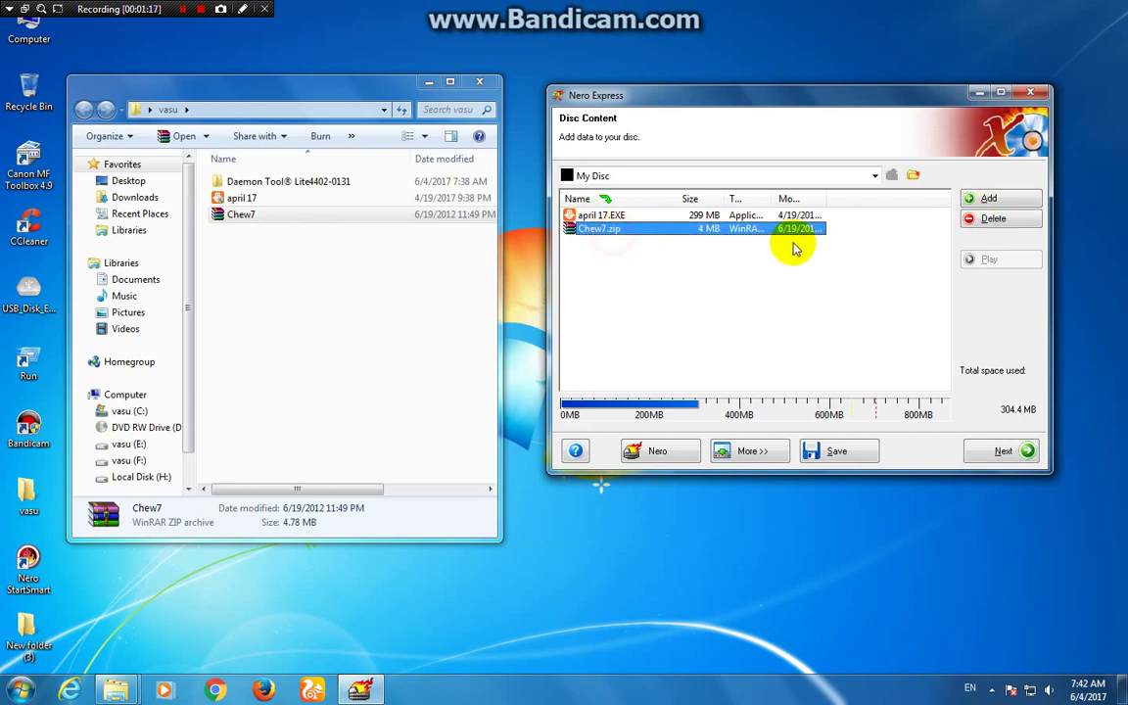
left_click(1000, 221)
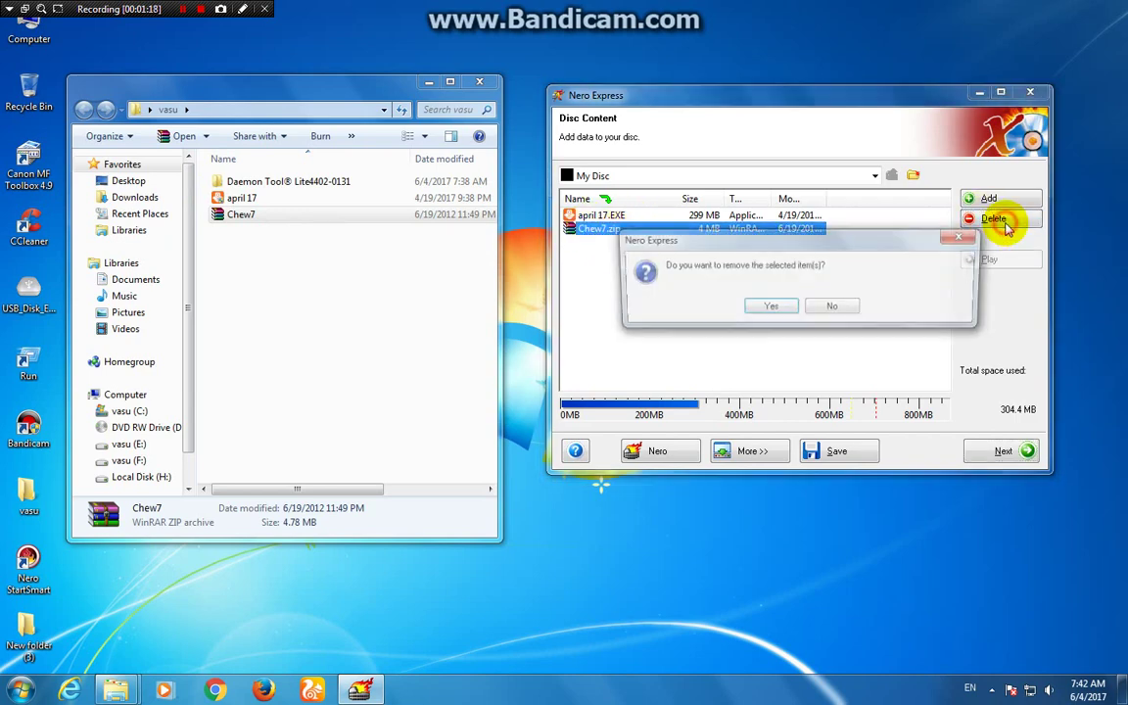
left_click(765, 306)
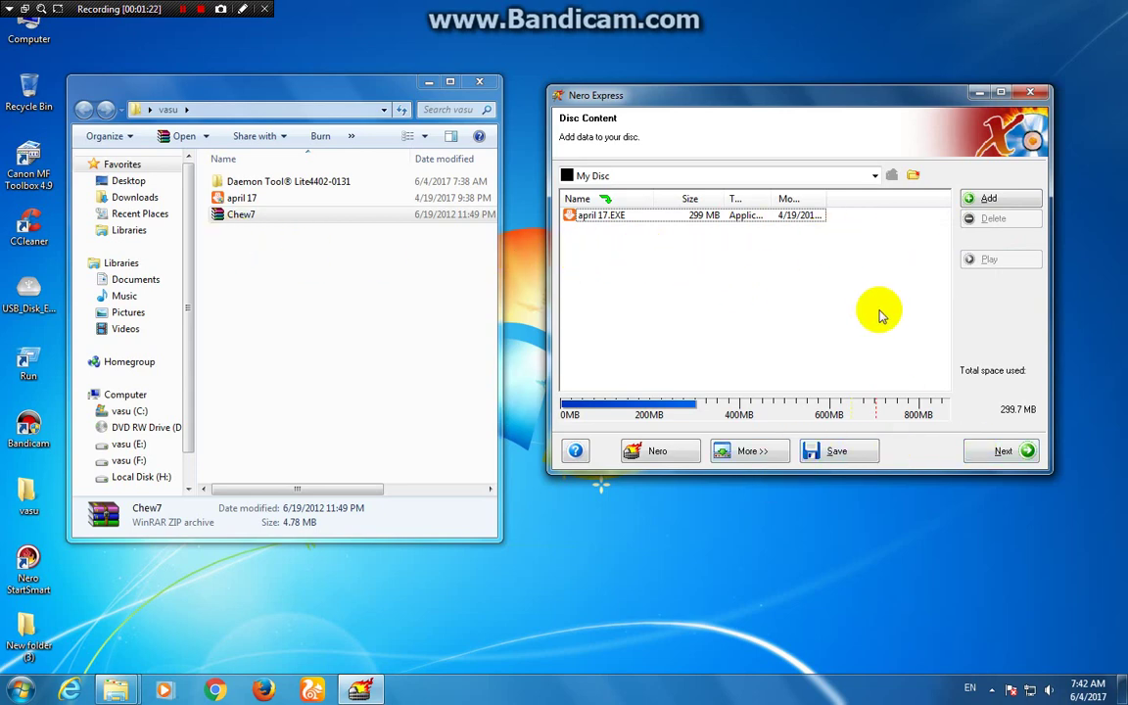
In the final burn settings, set the writing speed to 24x (3,600 KB/s) and keep adding files to the multisession disc allowed.
left_click(1009, 457)
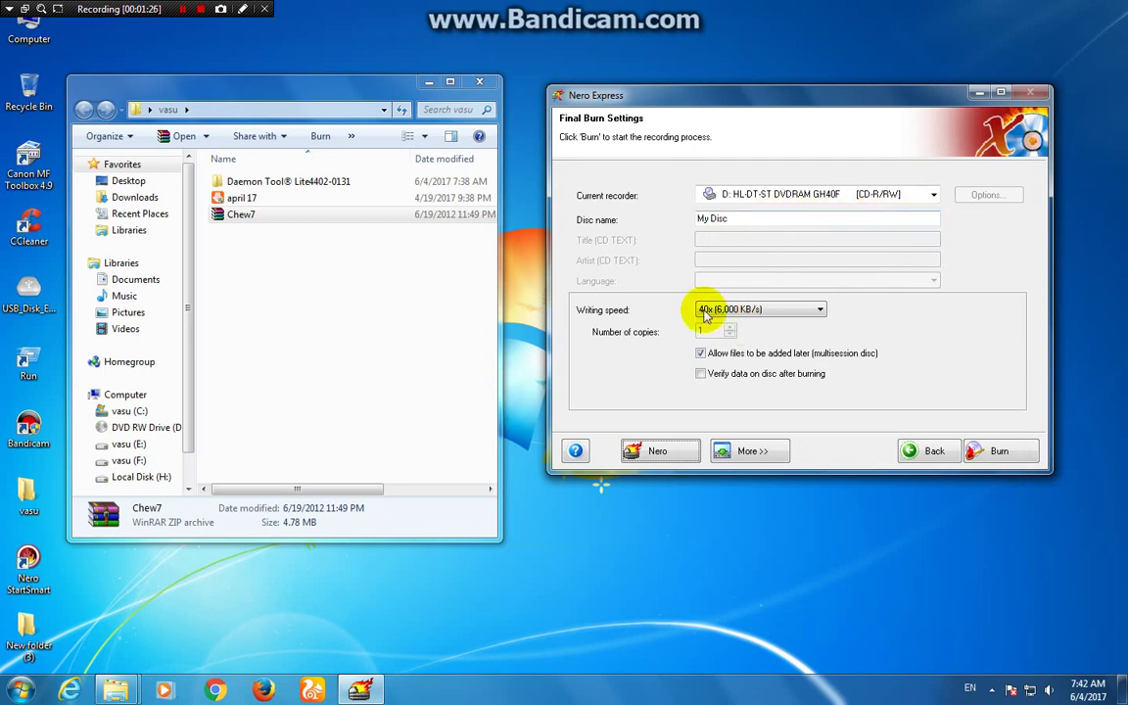
left_click(821, 312)
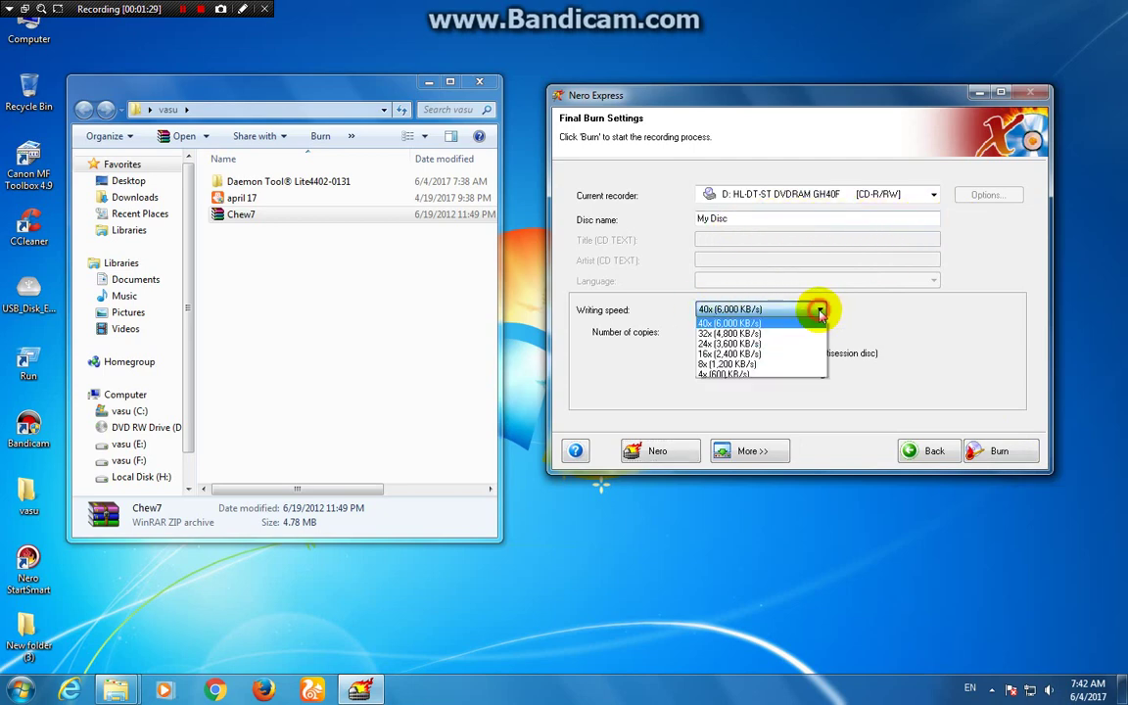
left_click(712, 346)
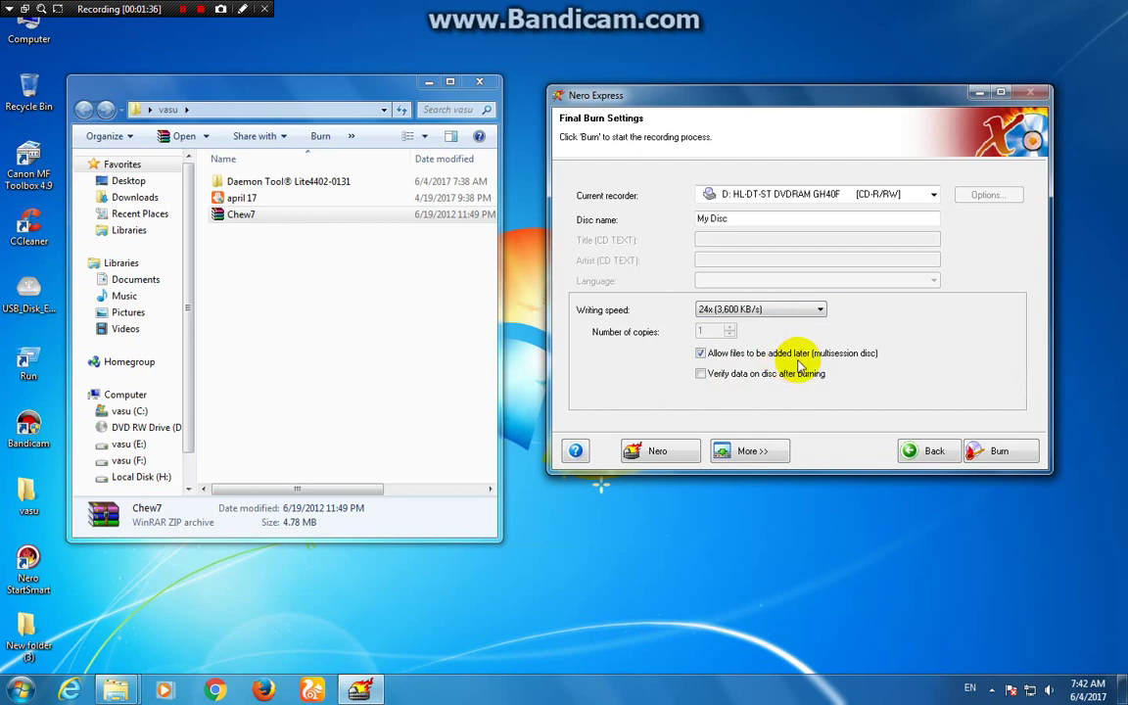
left_click(701, 354)
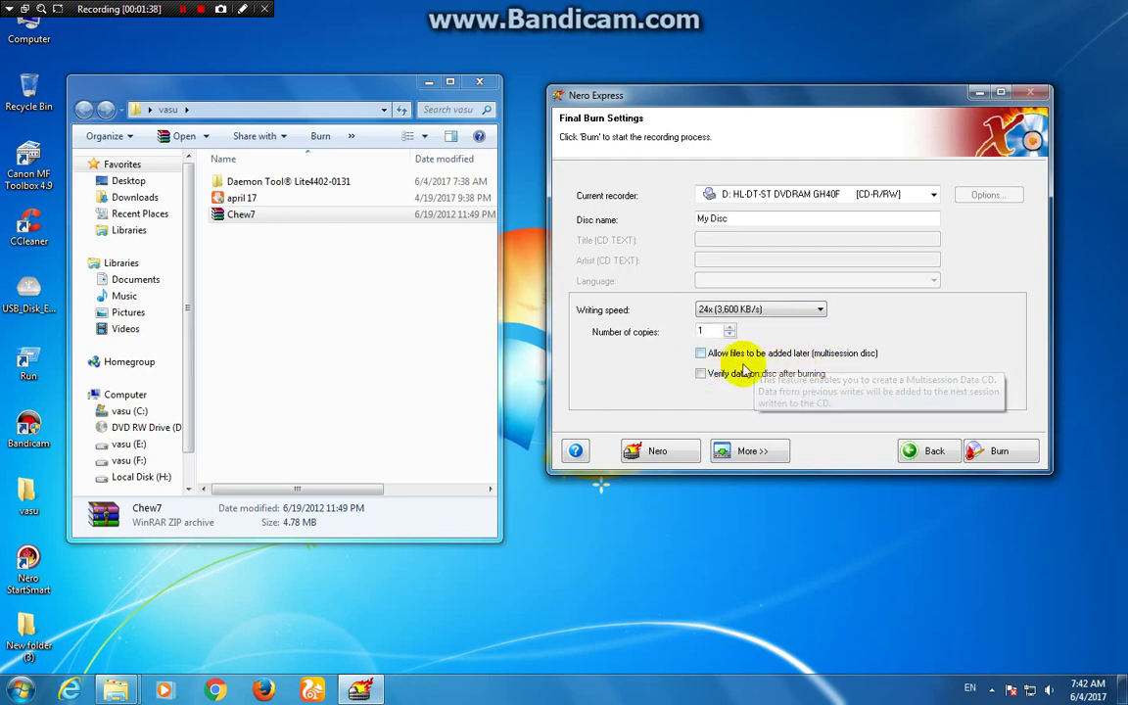
left_click(700, 354)
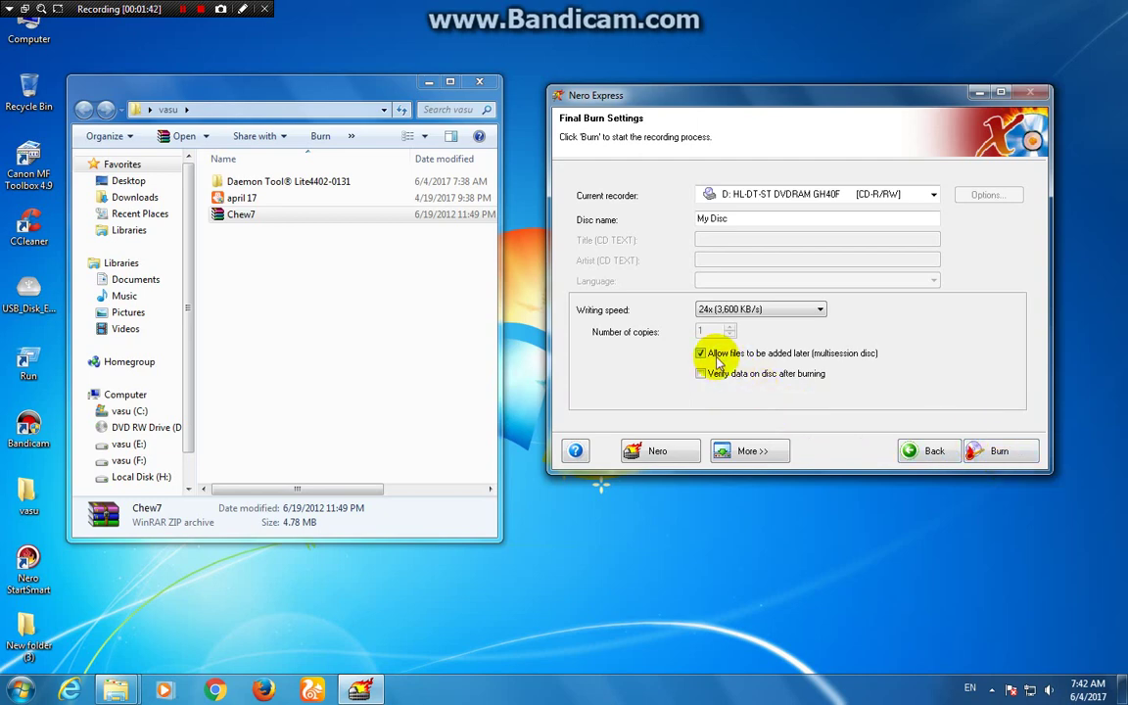
Burn the data disc and acknowledge the completion message.
left_click(999, 451)
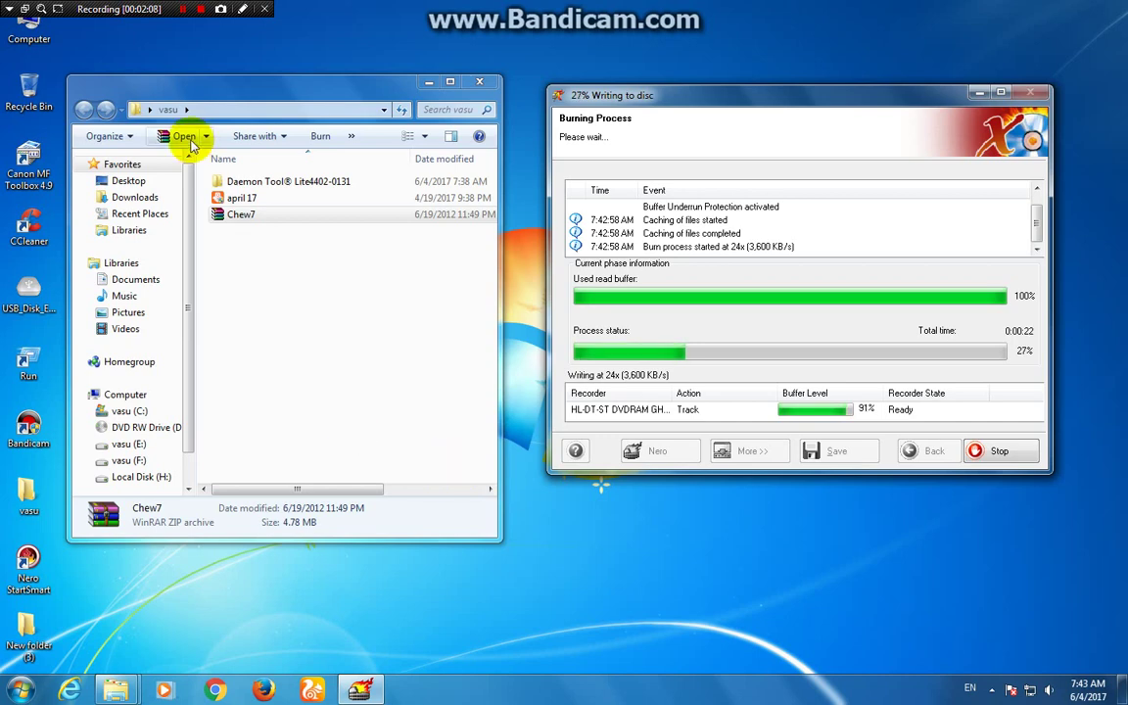
left_click(183, 14)
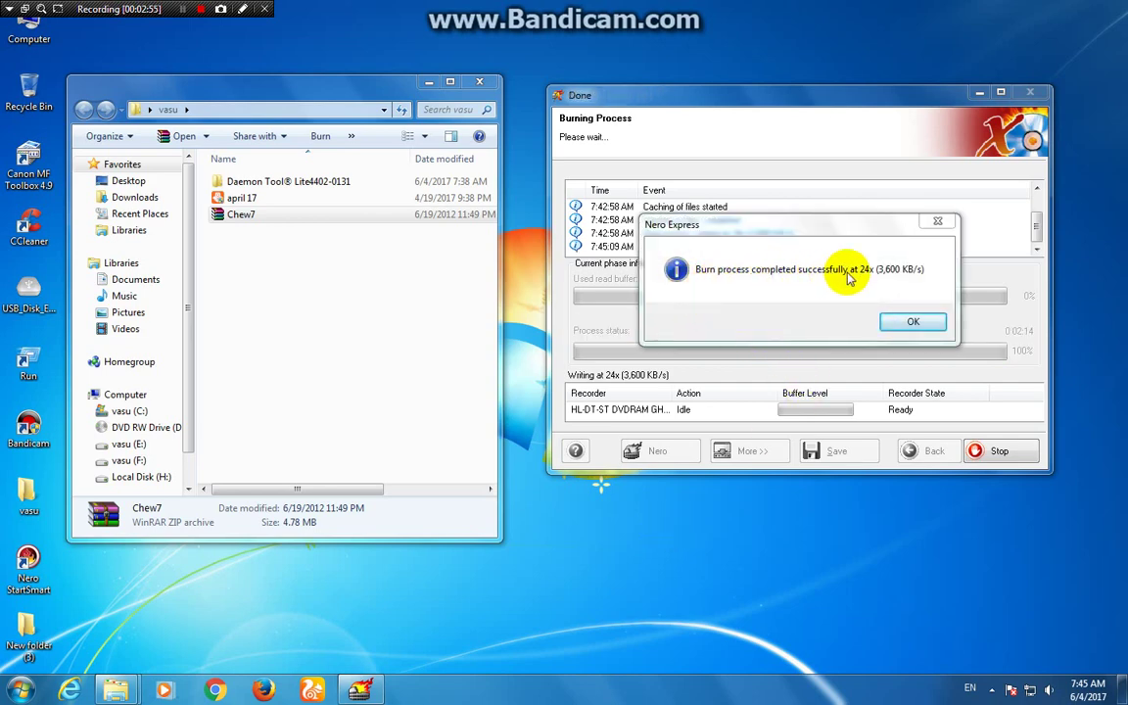
left_click(913, 322)
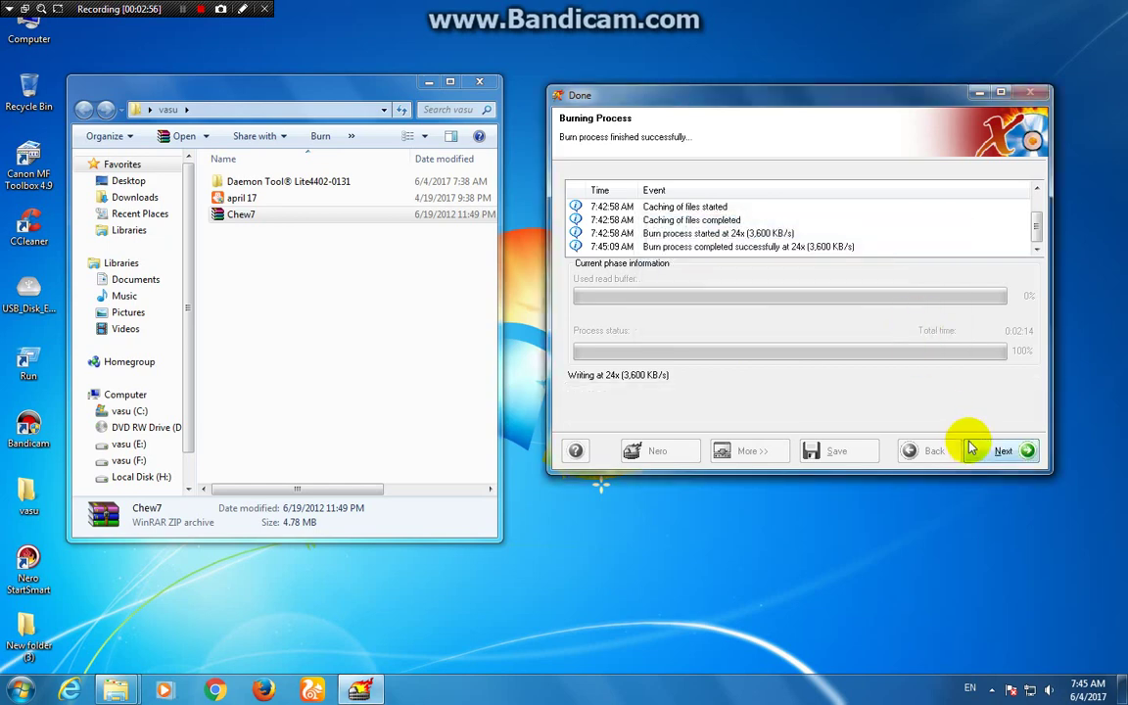
Finish the burning process and exit Nero Express without saving the project.
left_click(997, 451)
left_click(998, 452)
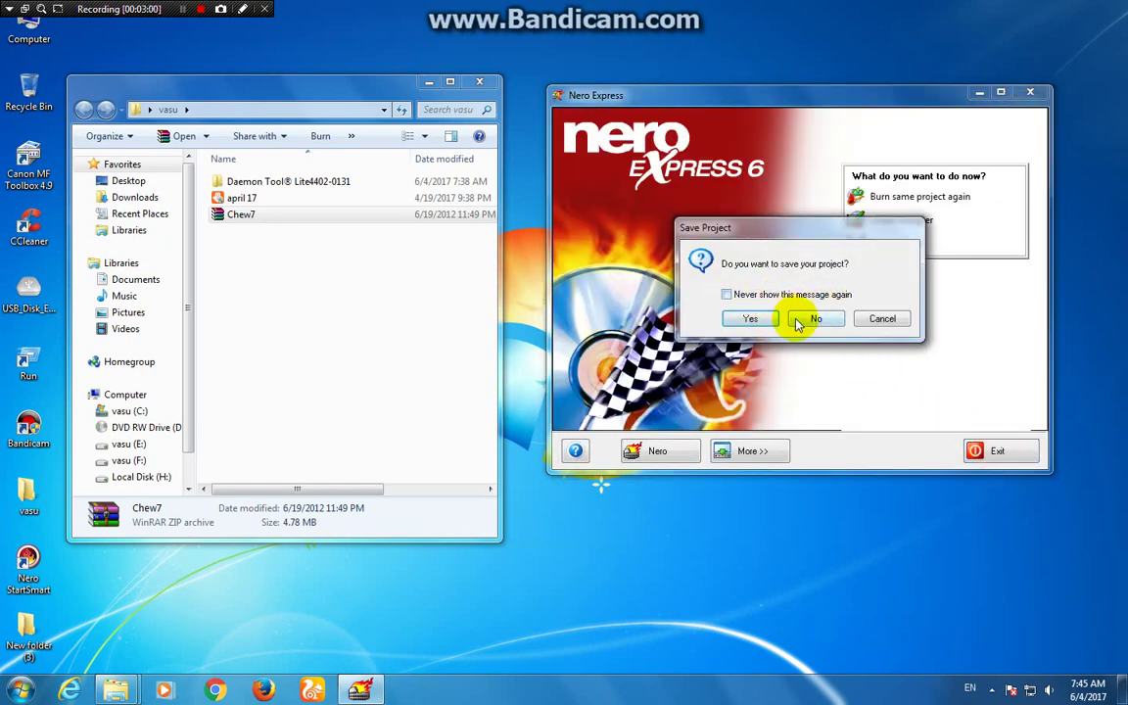
left_click(811, 319)
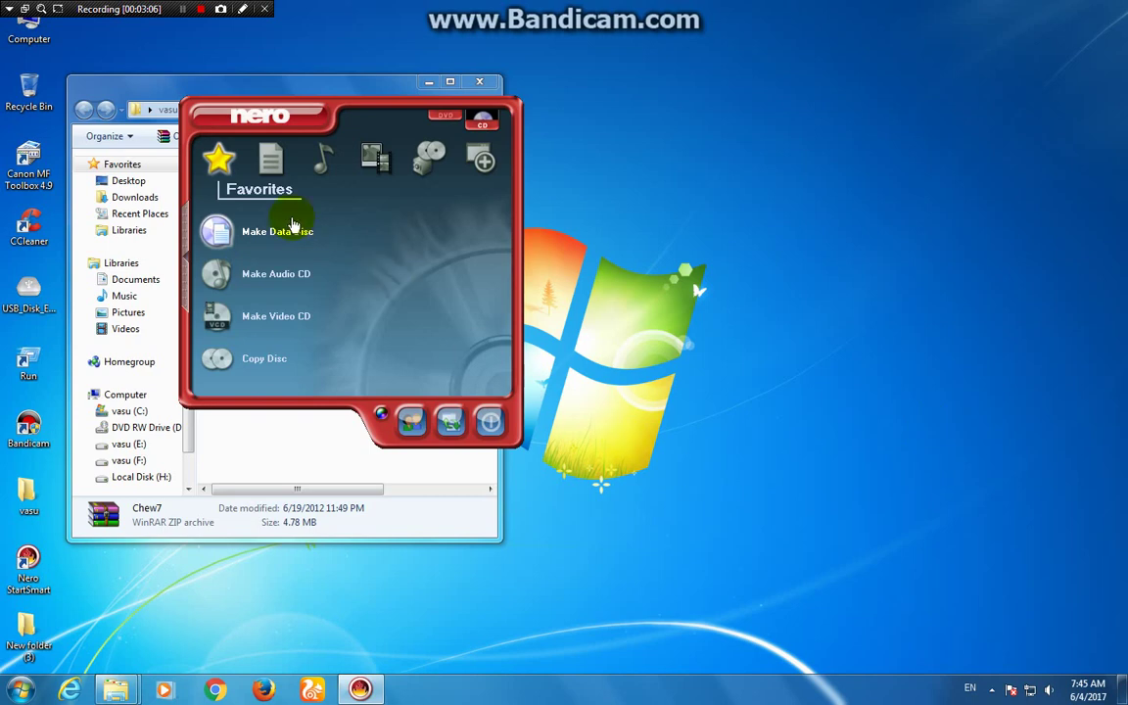
Move Nero StartSmart beside the folder window and start another Make Data Disc project from Favorites, running the program despite the compatibility issue.
left_click_drag(374, 110, 825, 104)
left_click(726, 165)
left_click(675, 156)
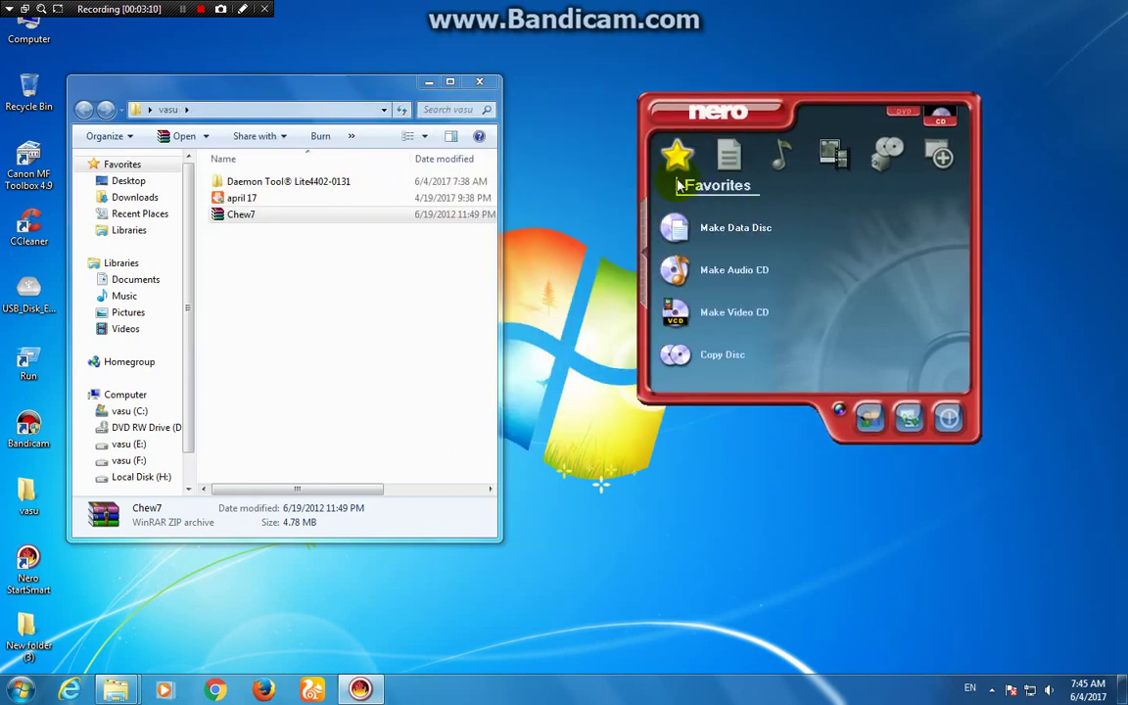
left_click(680, 229)
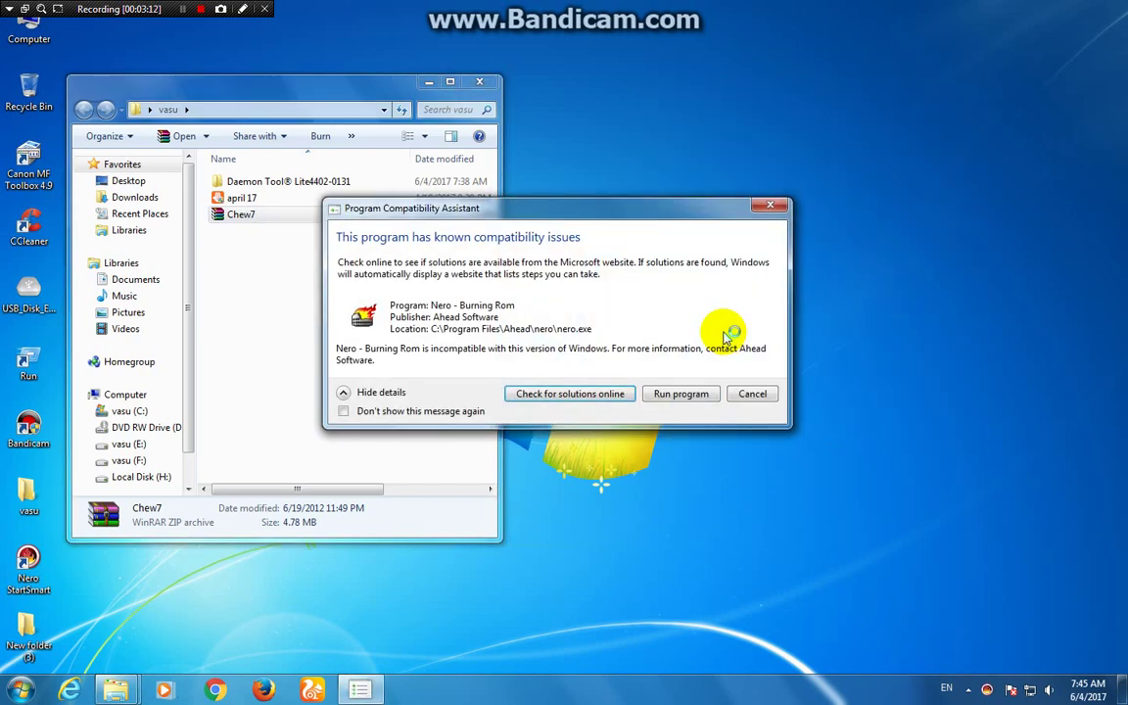
left_click(677, 394)
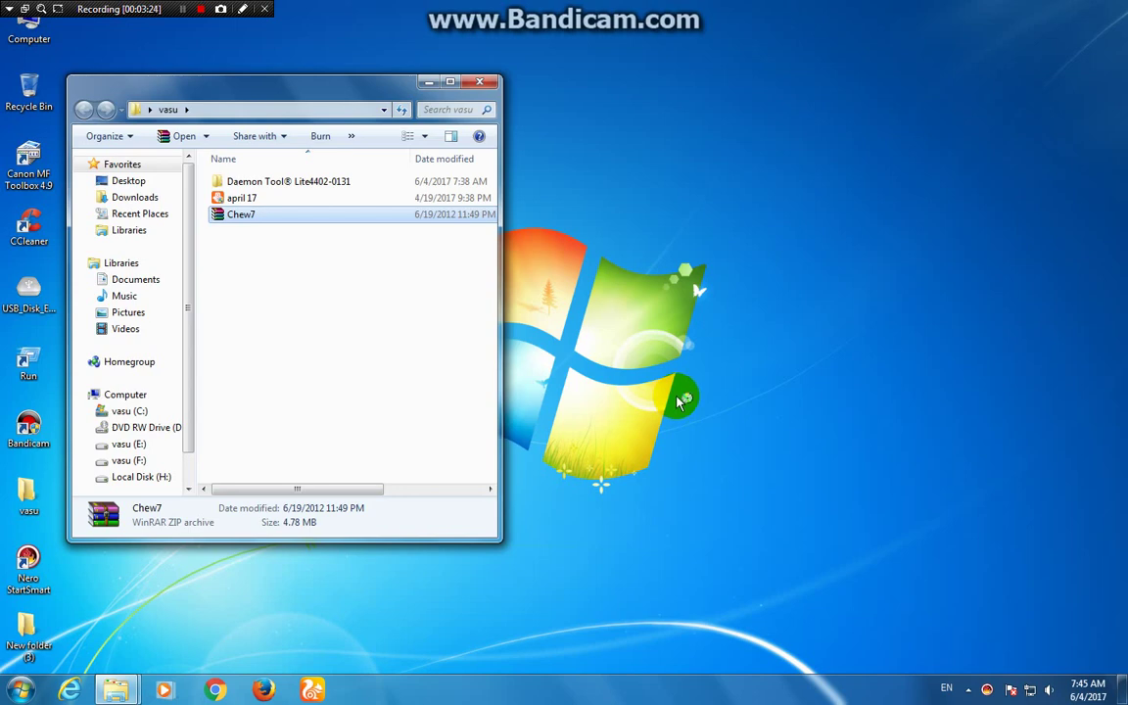
right_click(627, 351)
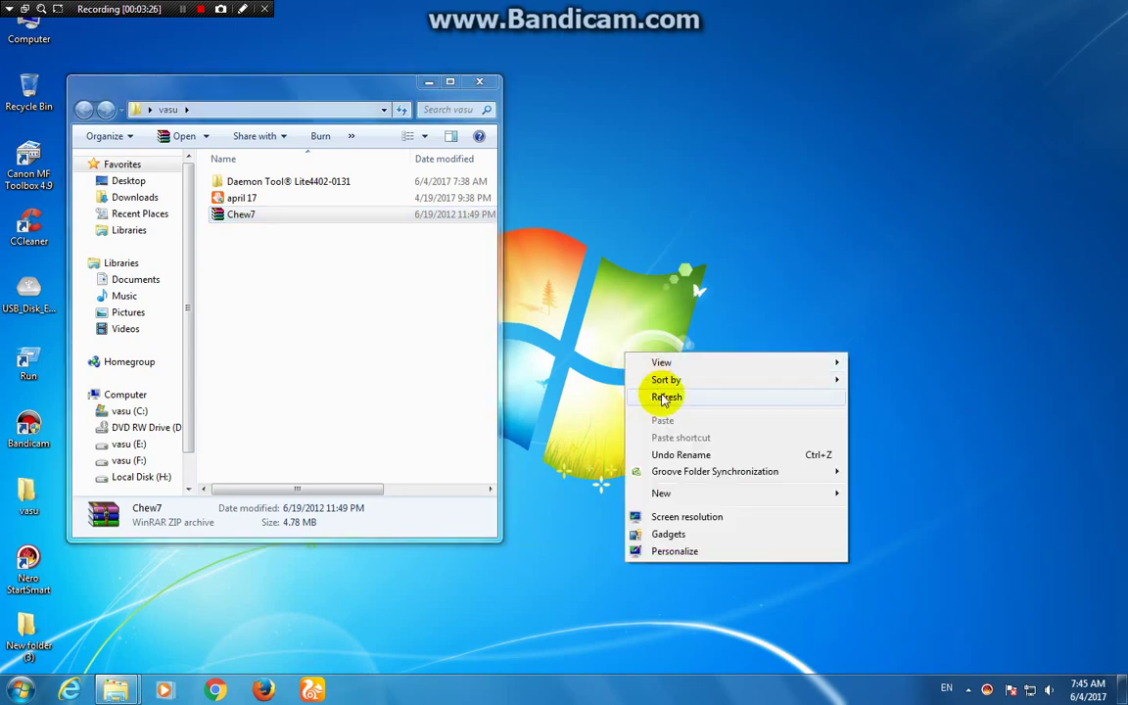
left_click(662, 396)
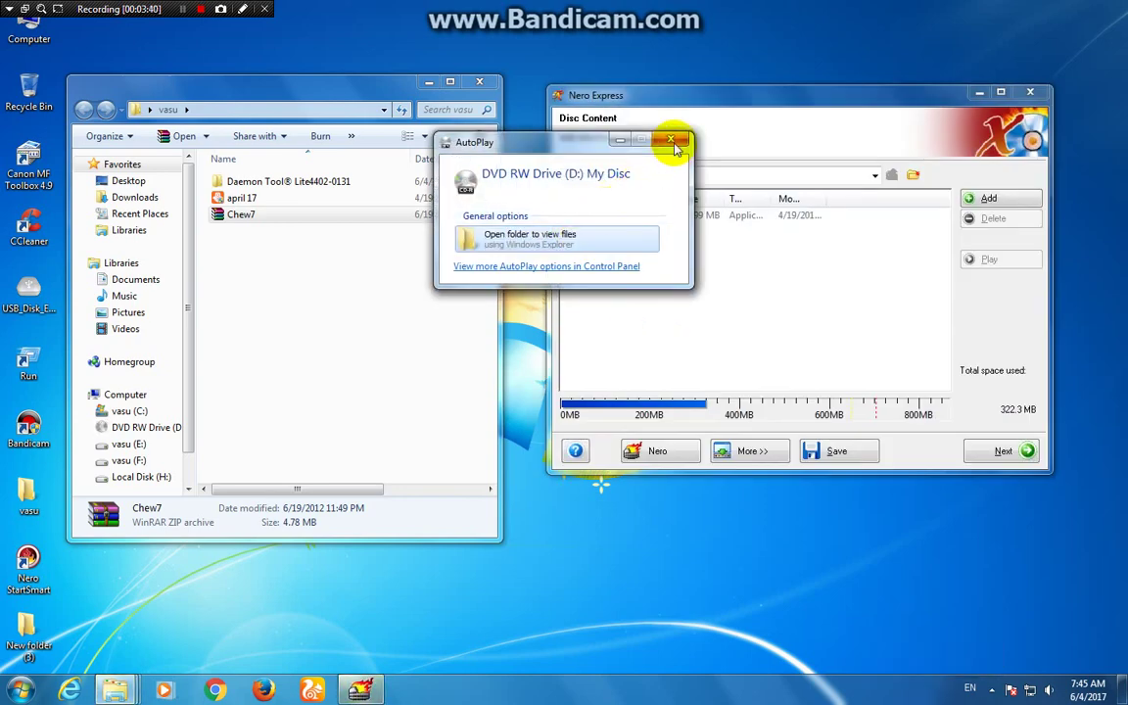
Dismiss the AutoPlay window and add the Daemon Tool® Lite4402-0131 folder and the Chew7 archive to the disc content.
left_click(670, 139)
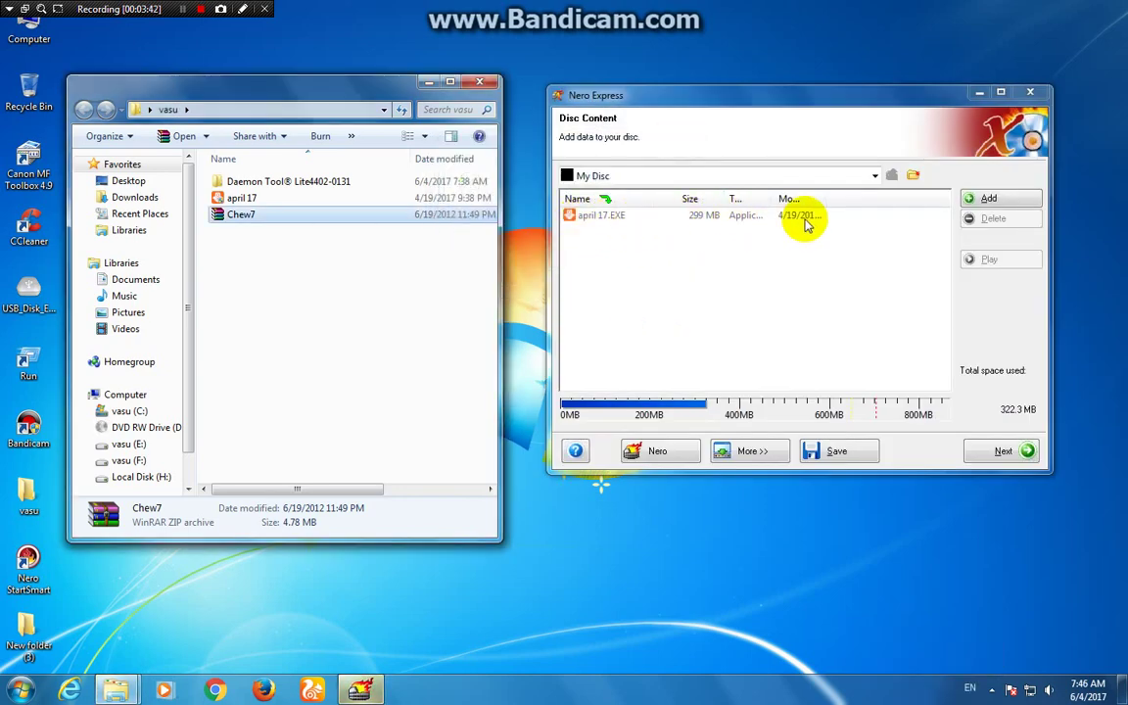
left_click(302, 258)
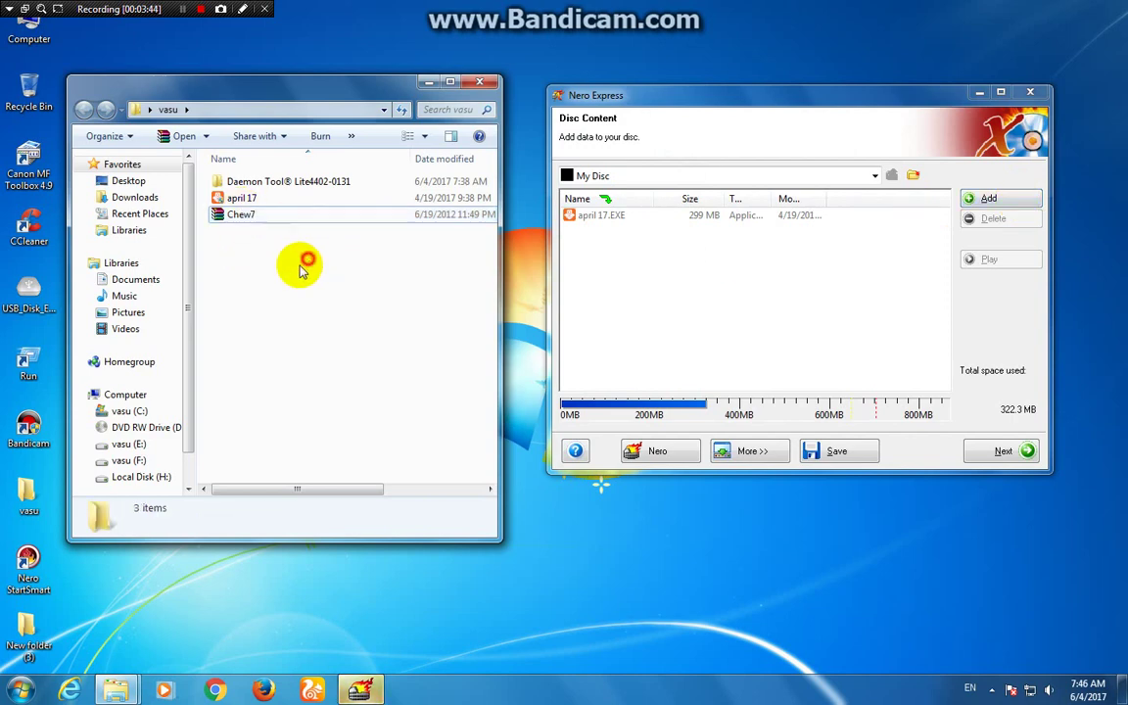
left_click_drag(257, 186, 600, 293)
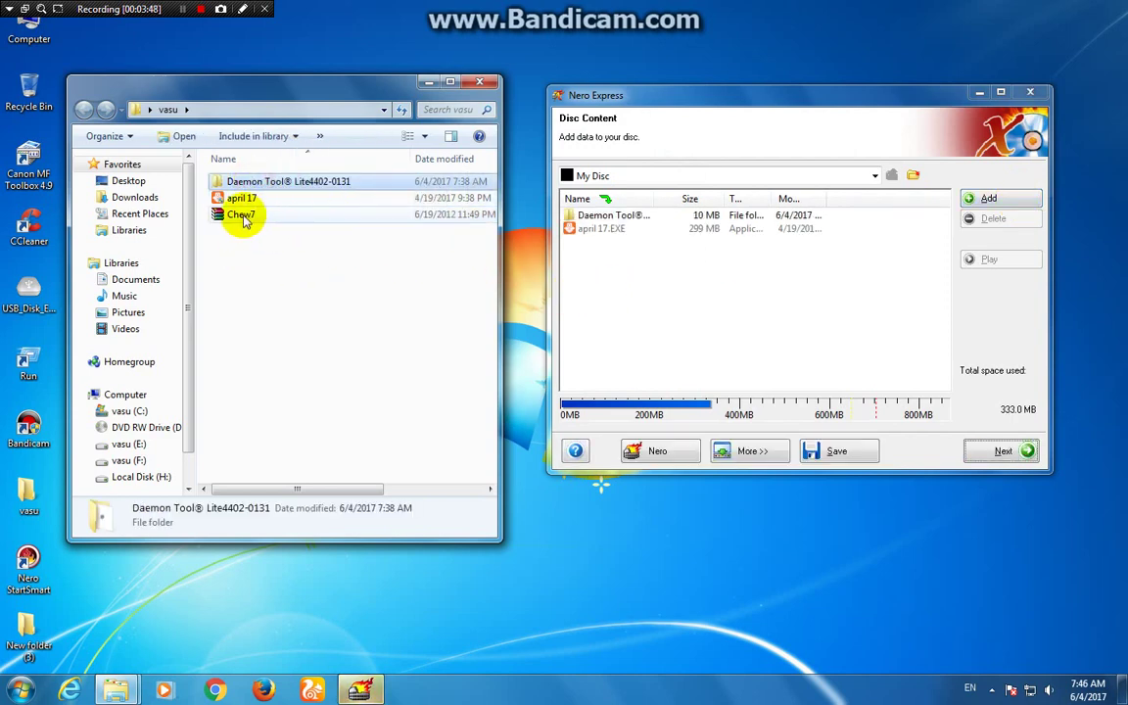
left_click_drag(244, 216, 627, 279)
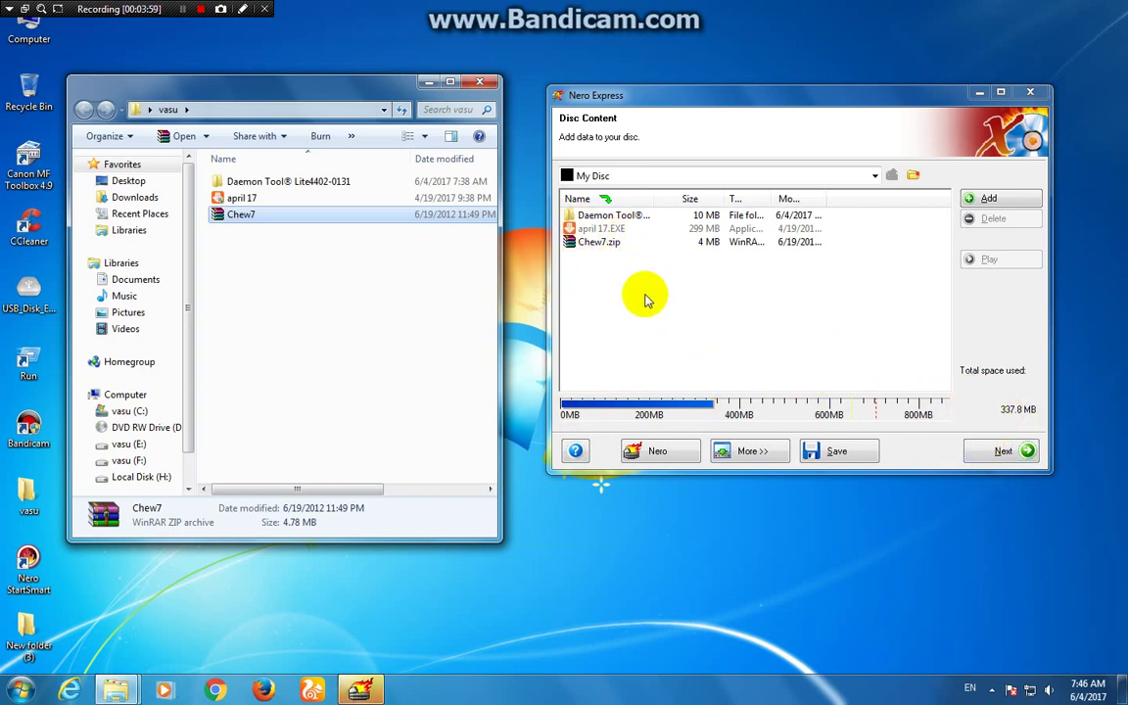
Proceed to the final burn settings and set the writing speed to 24x (3,600 KB/s).
left_click(991, 452)
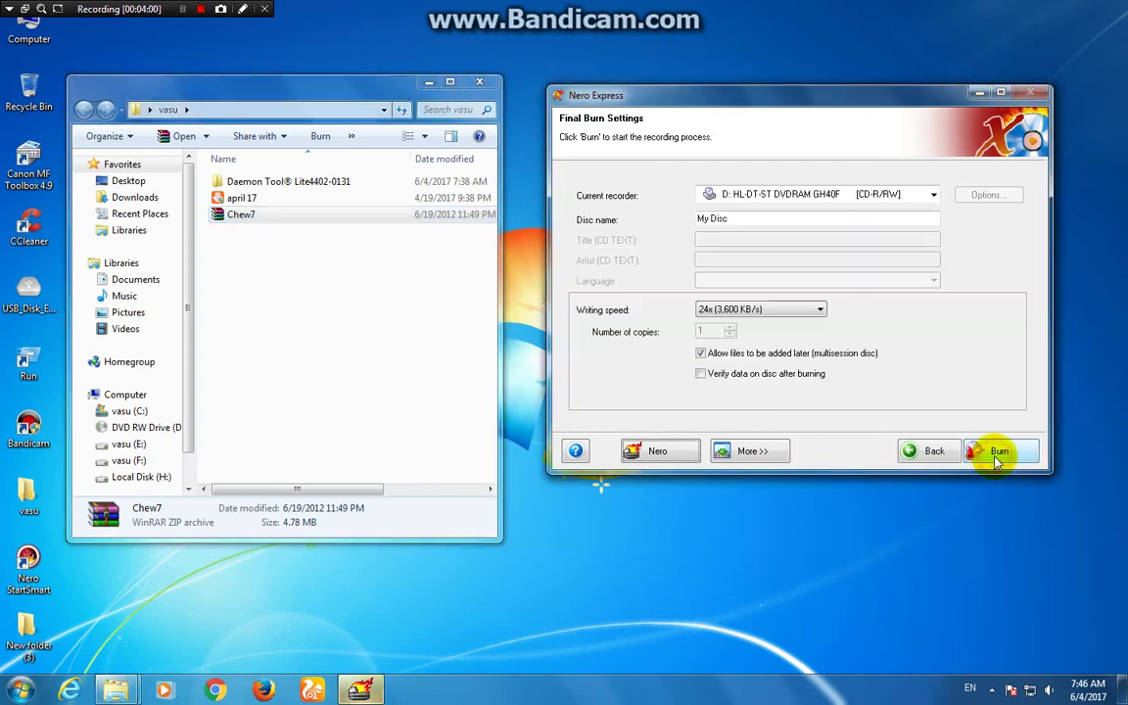
left_click(806, 309)
left_click(755, 293)
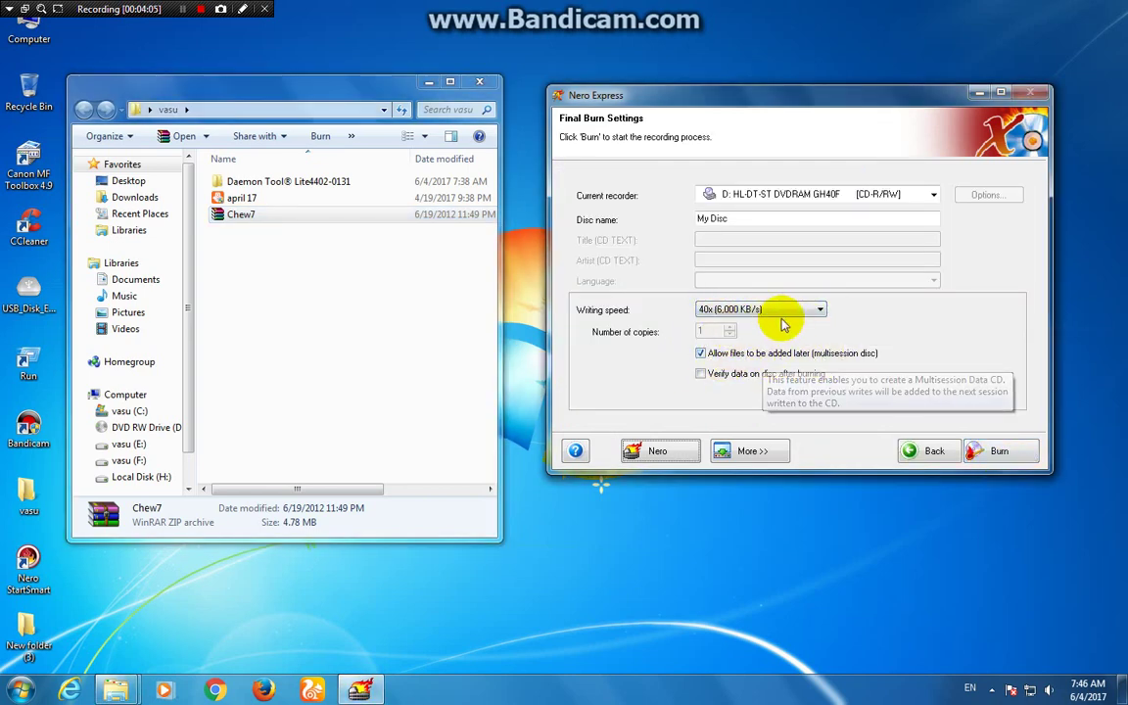
left_click(820, 309)
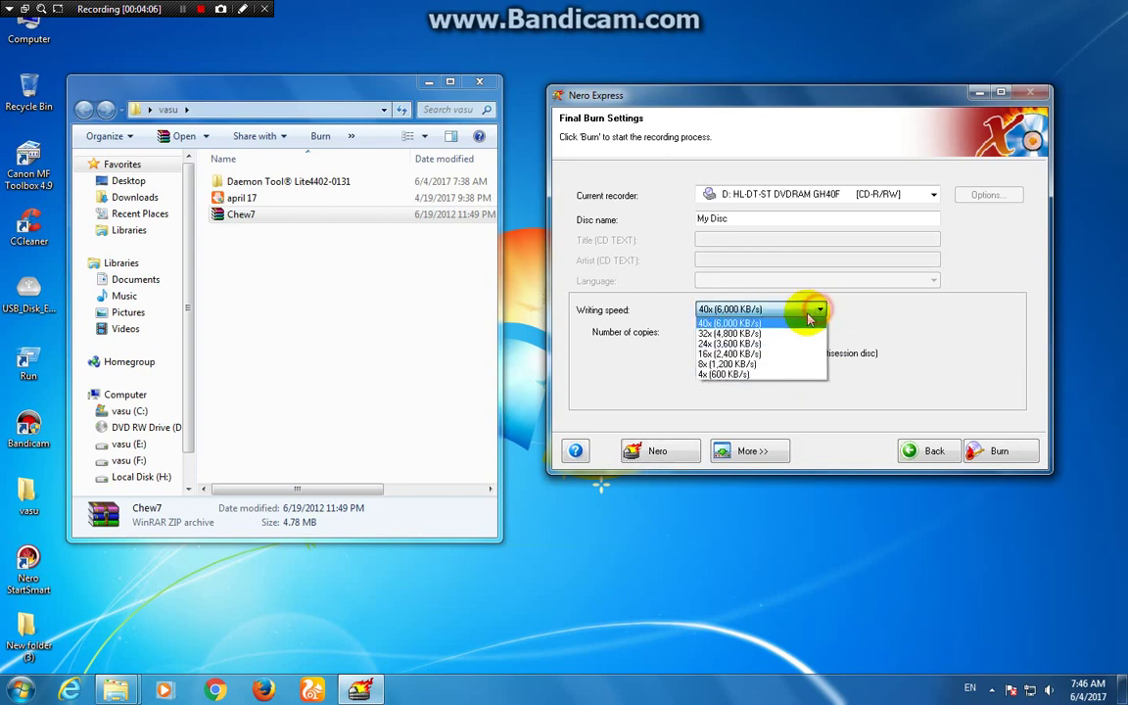
left_click(715, 347)
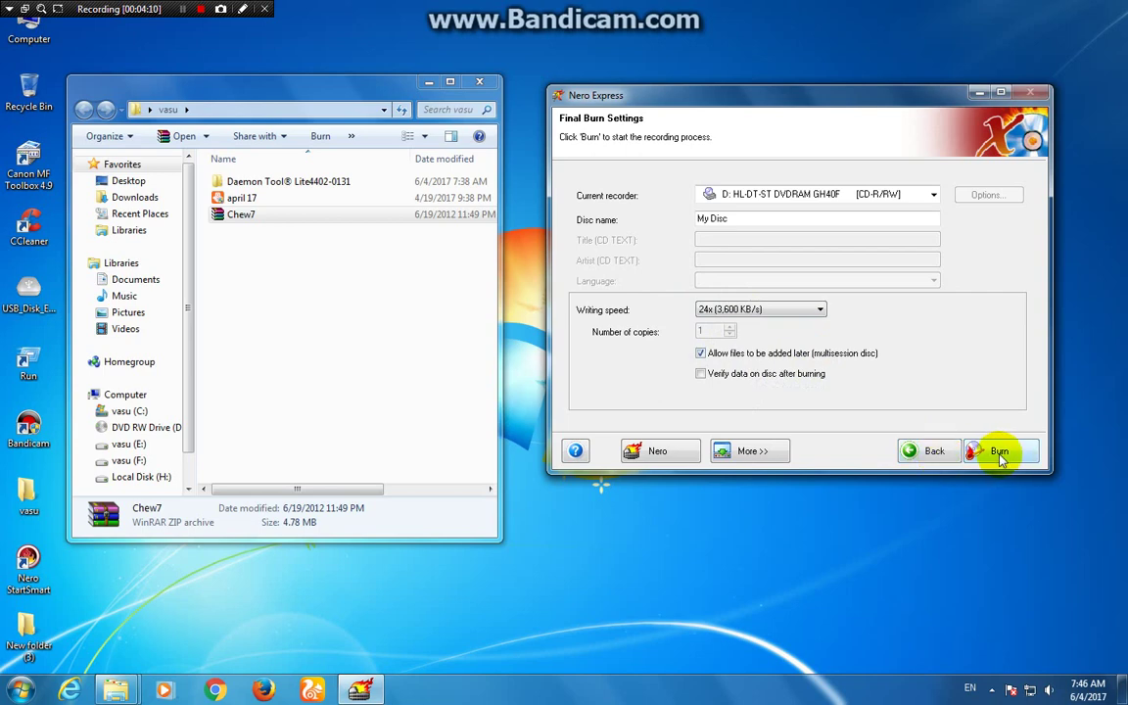
Burn the added files to the disc, minimizing the vasu folder window meanwhile, and acknowledge the completion message.
left_click(971, 456)
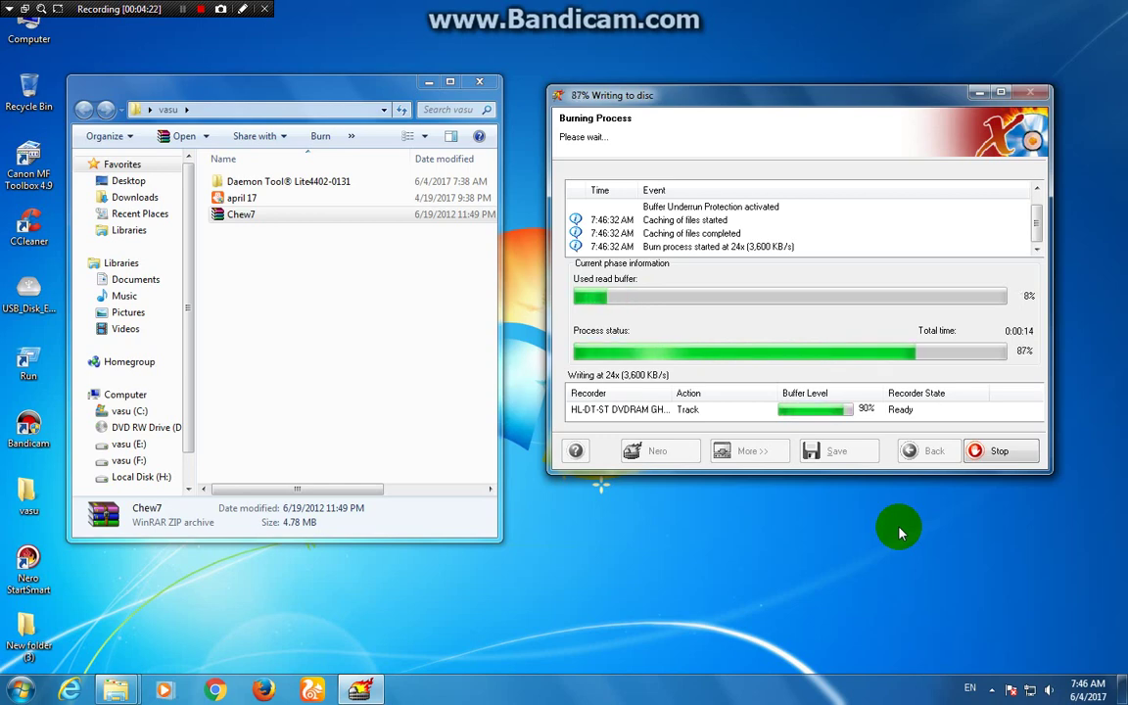
left_click(429, 82)
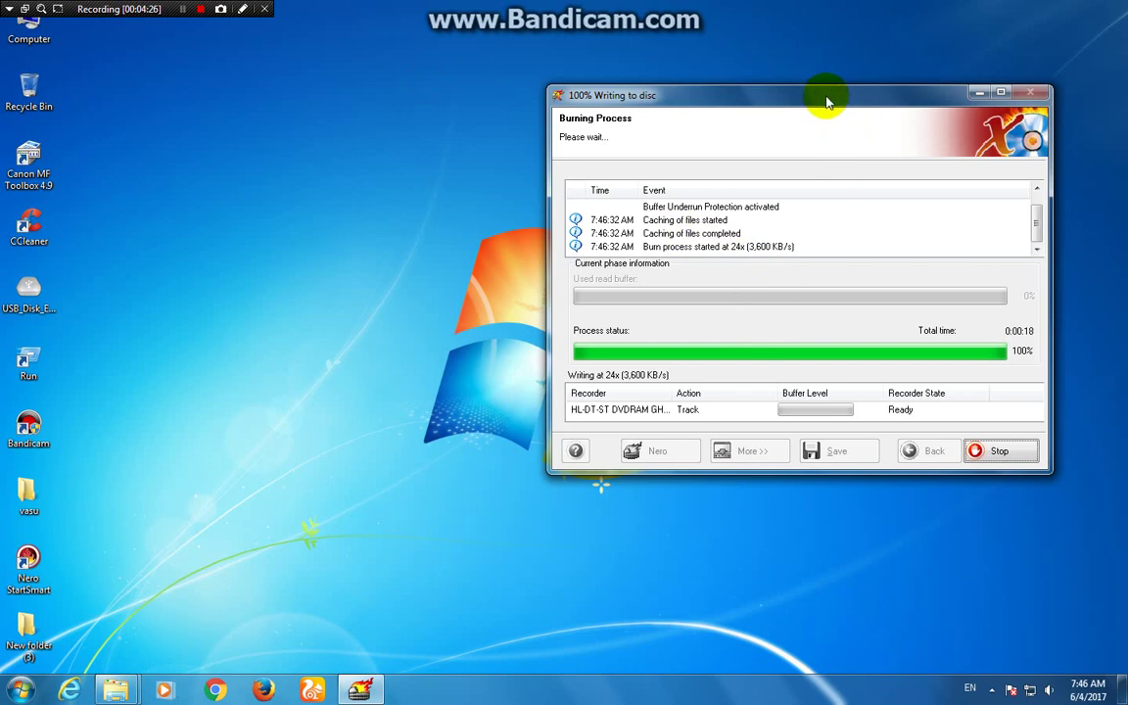
left_click_drag(826, 101, 372, 101)
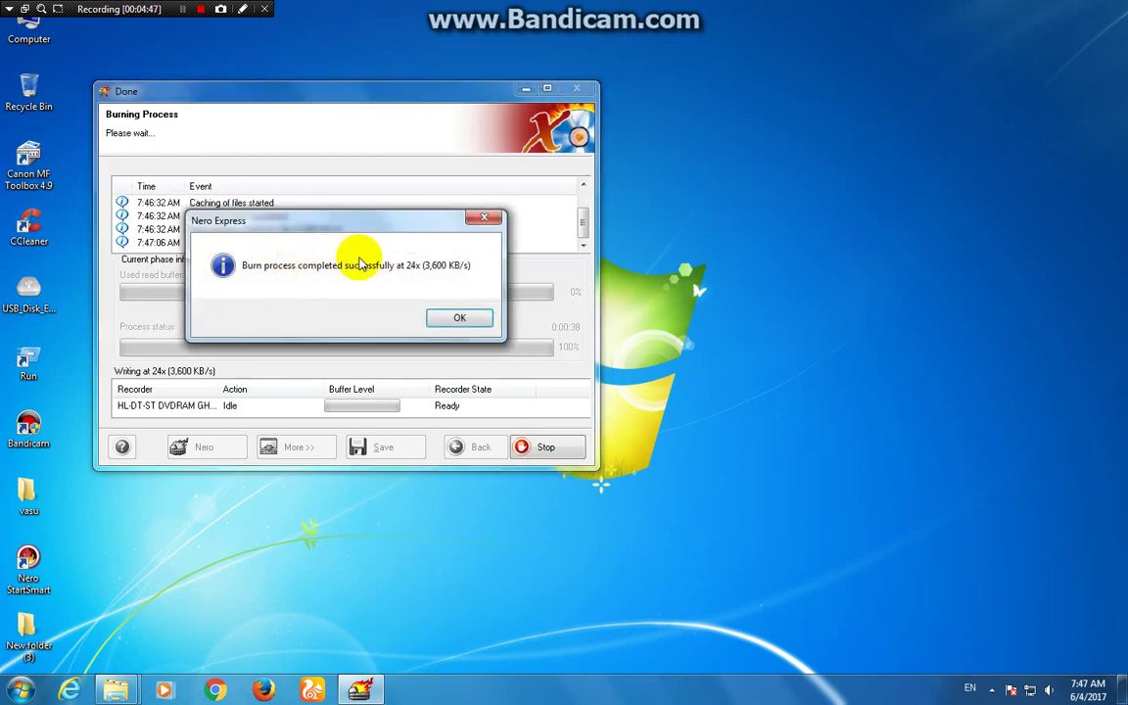
left_click(462, 317)
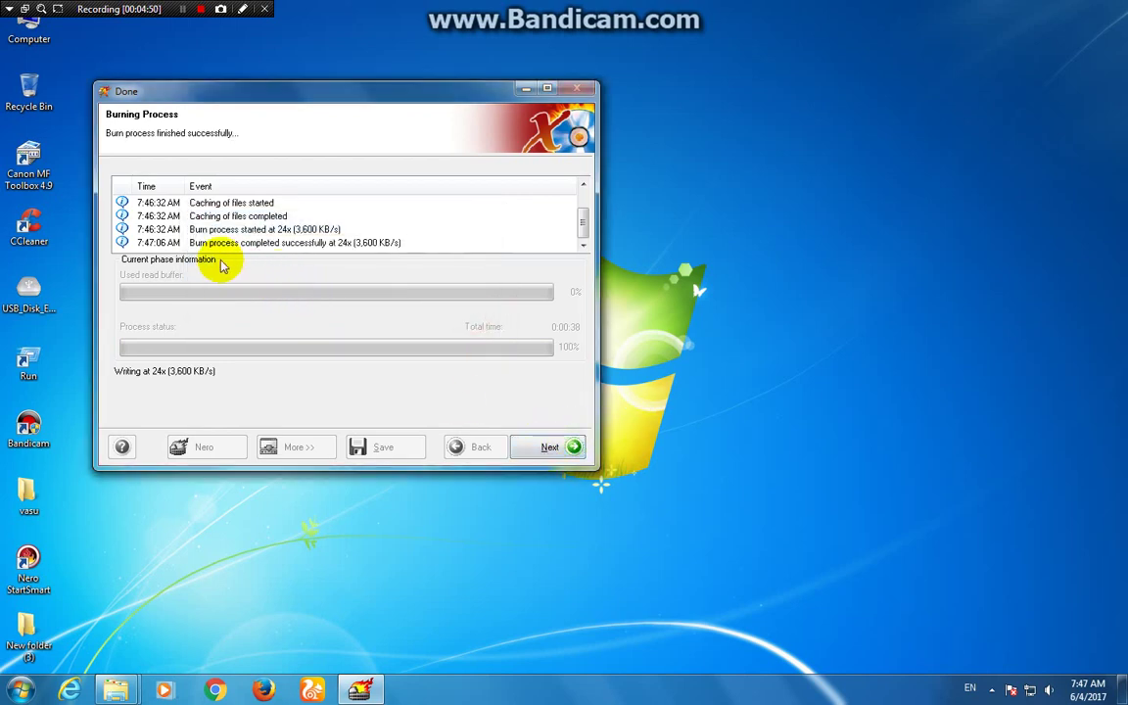
Finish the burning process, exit Nero Express without saving the project, and close Nero StartSmart.
left_click(549, 451)
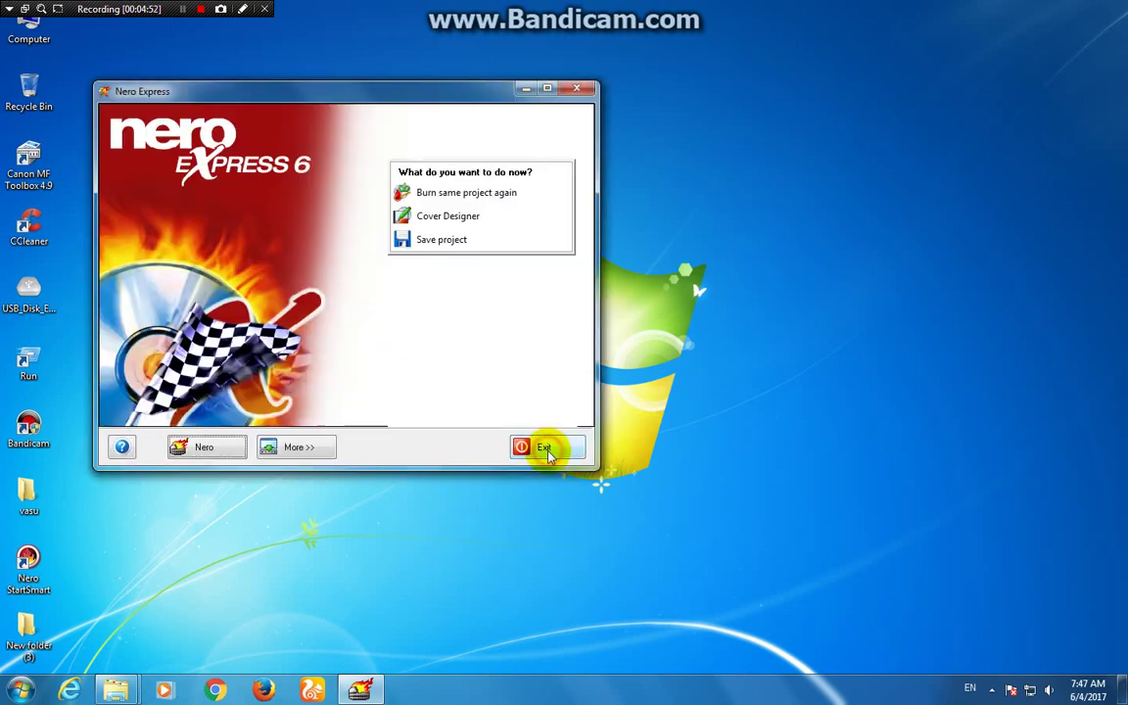
left_click(547, 450)
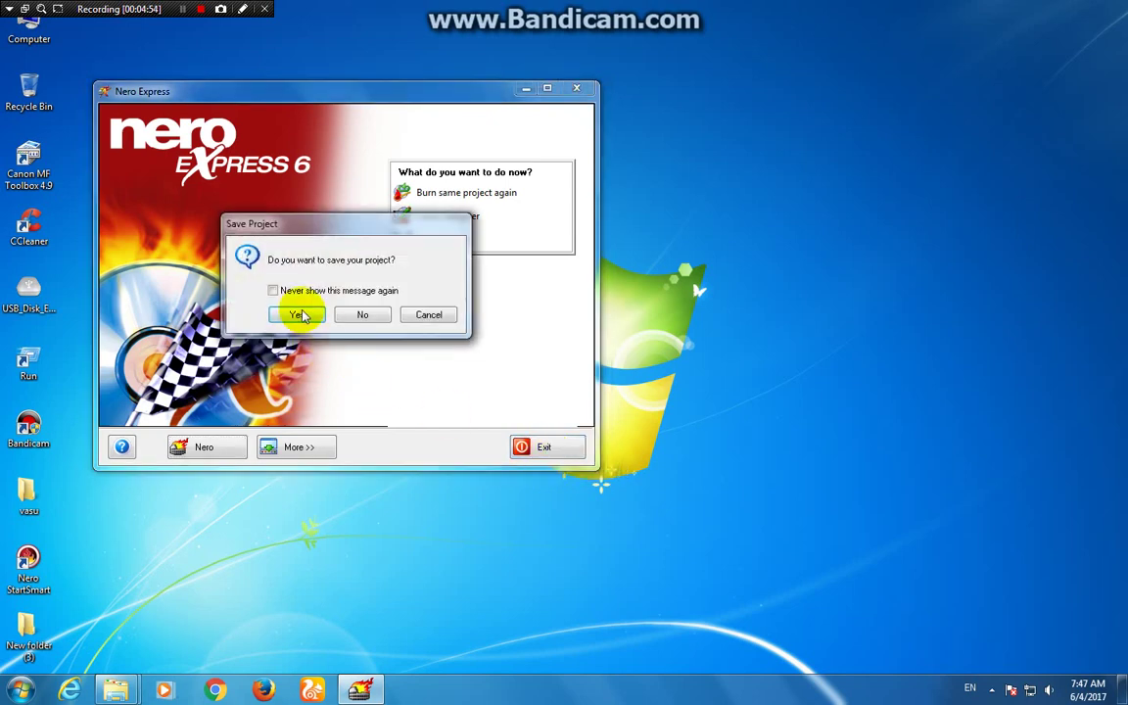
left_click(365, 314)
left_click(547, 449)
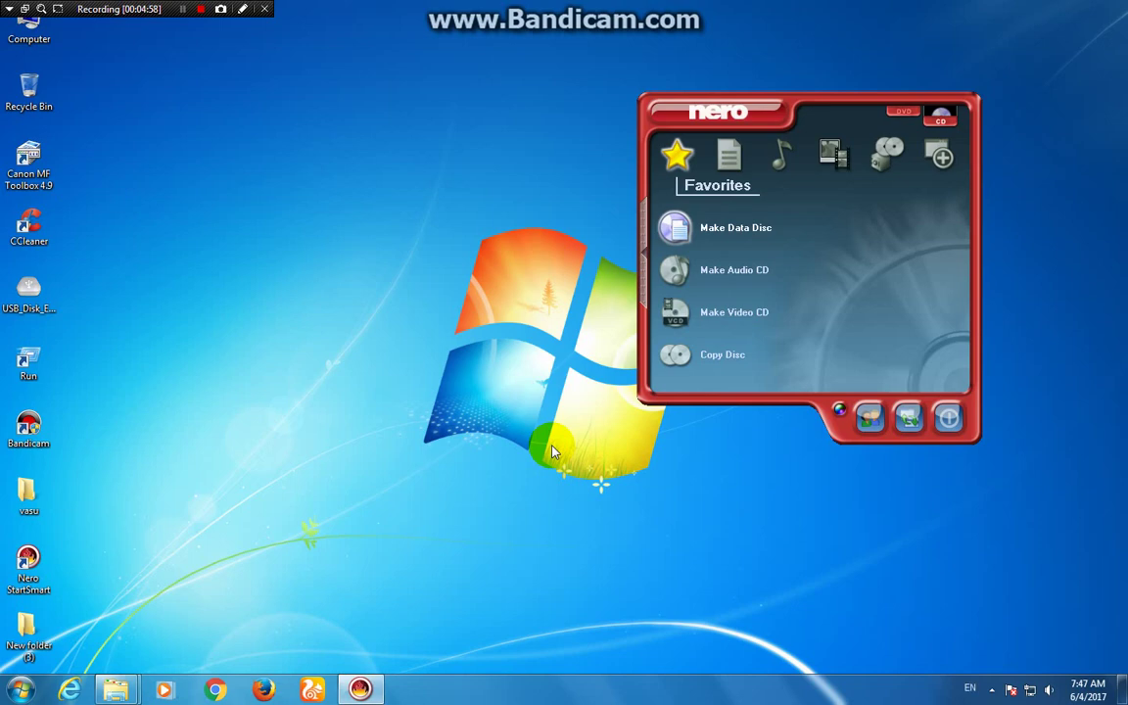
left_click(946, 419)
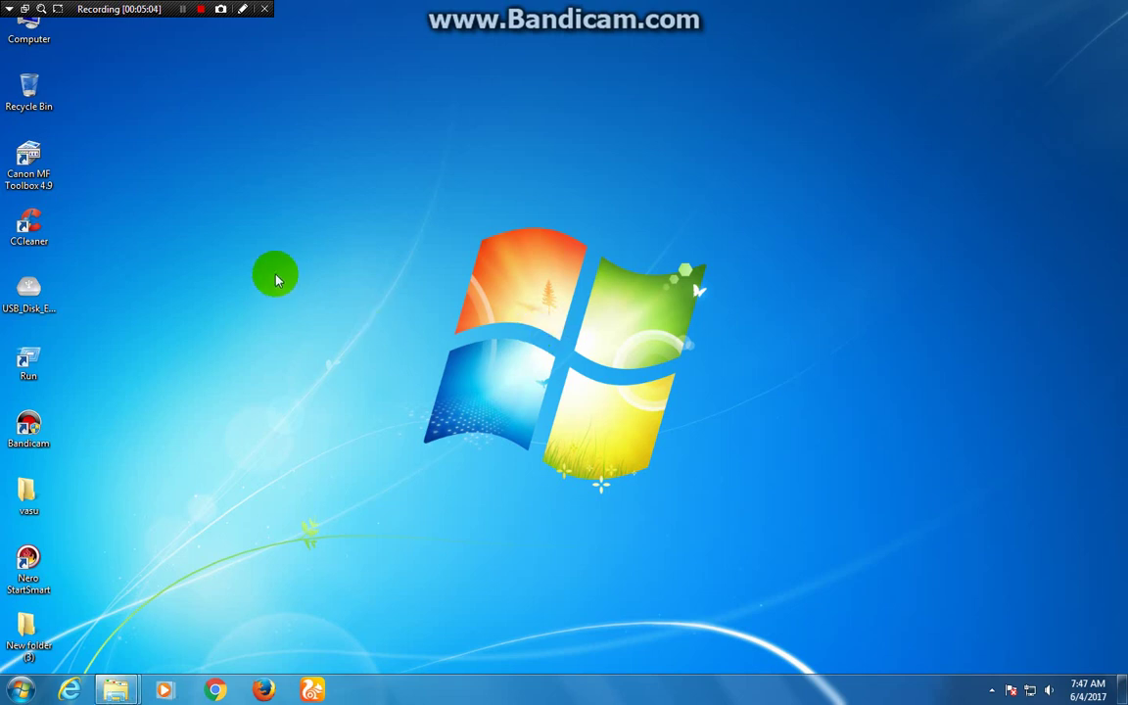
right_click(274, 274)
left_click(348, 328)
right_click(307, 260)
left_click(343, 304)
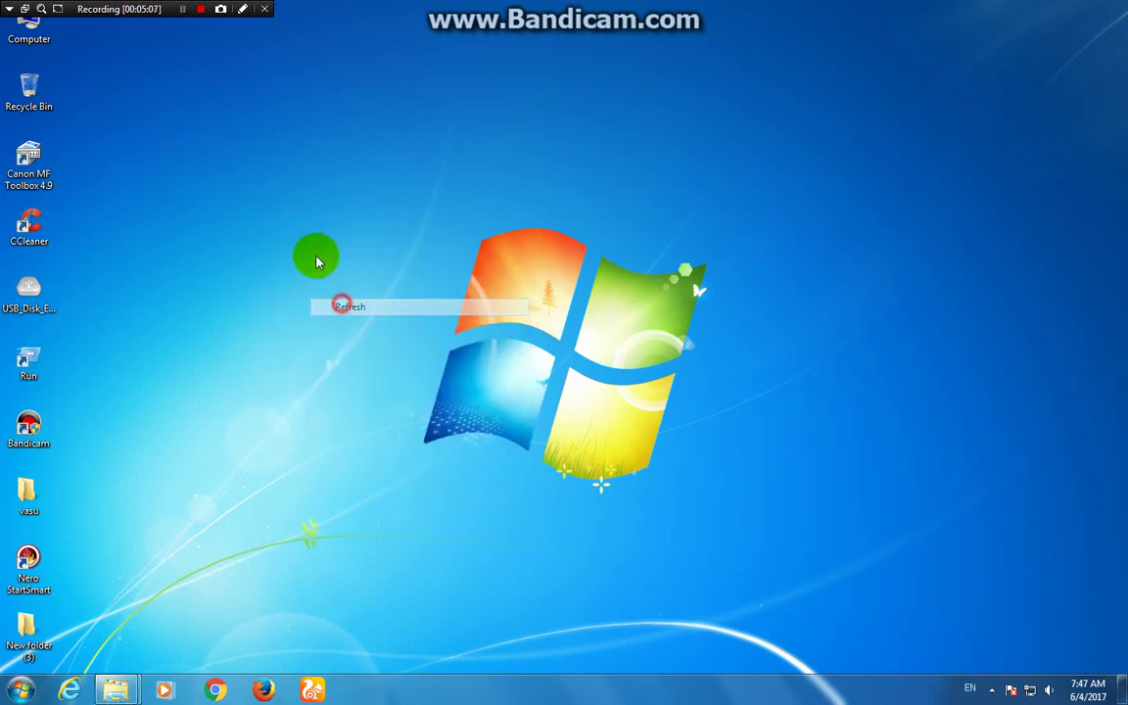
right_click(313, 251)
left_click(351, 297)
right_click(327, 255)
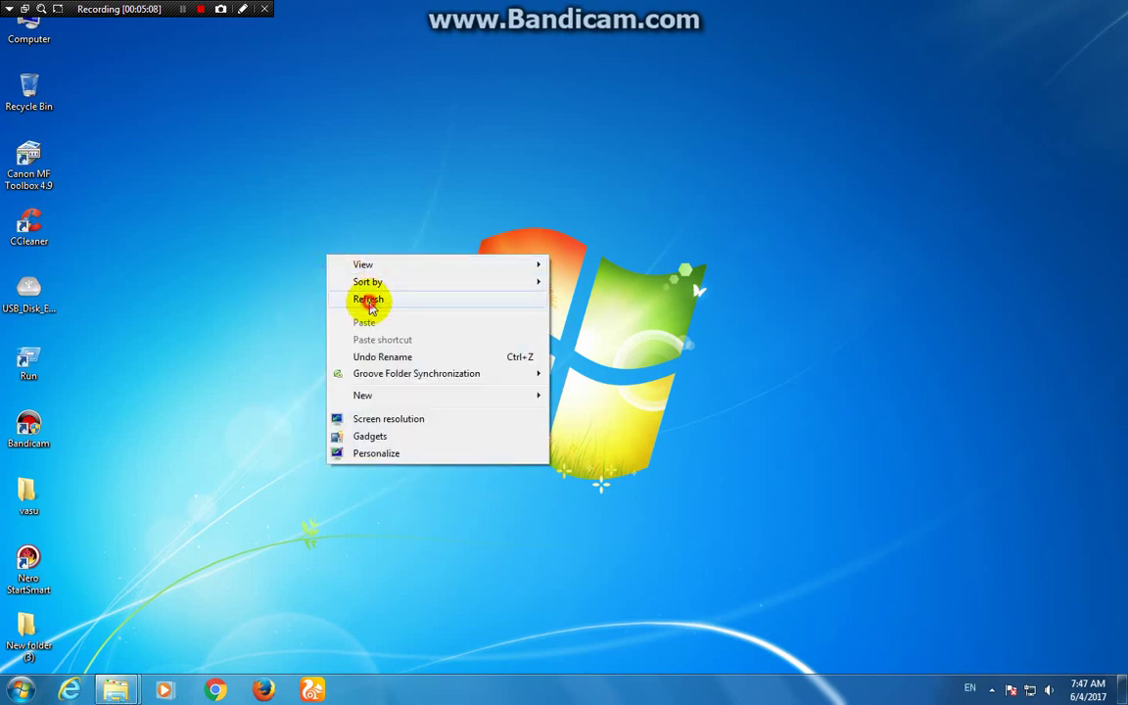
left_click(370, 306)
right_click(327, 257)
left_click(370, 302)
right_click(321, 235)
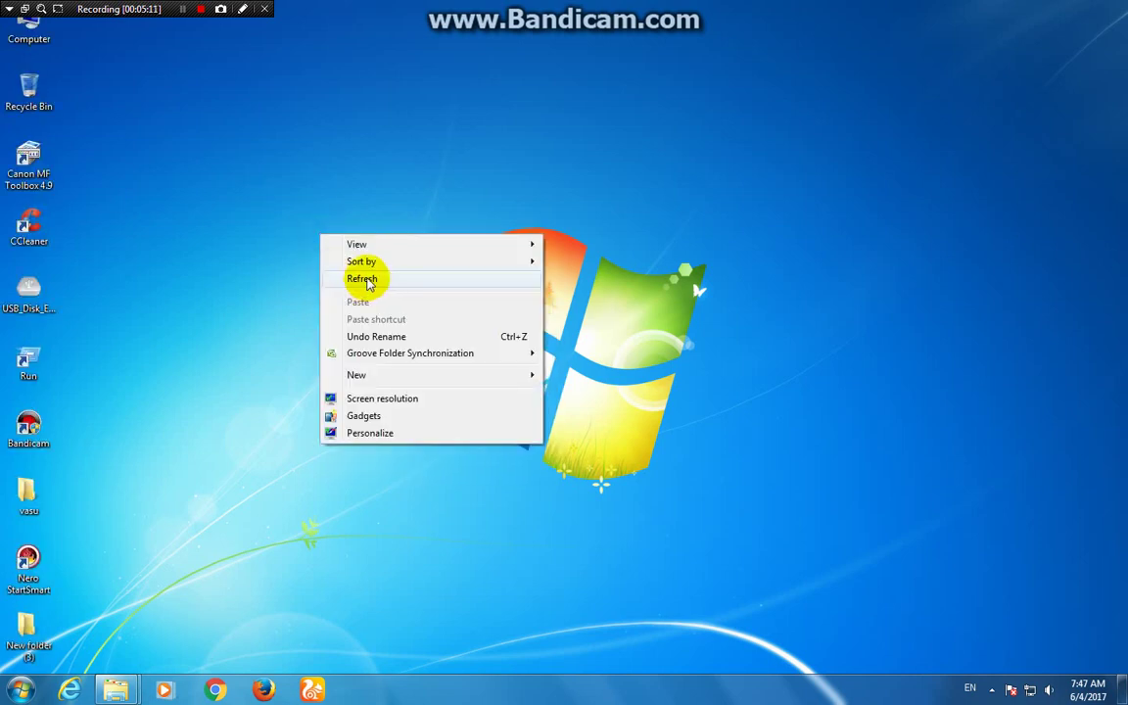
left_click(368, 283)
right_click(343, 255)
left_click(374, 295)
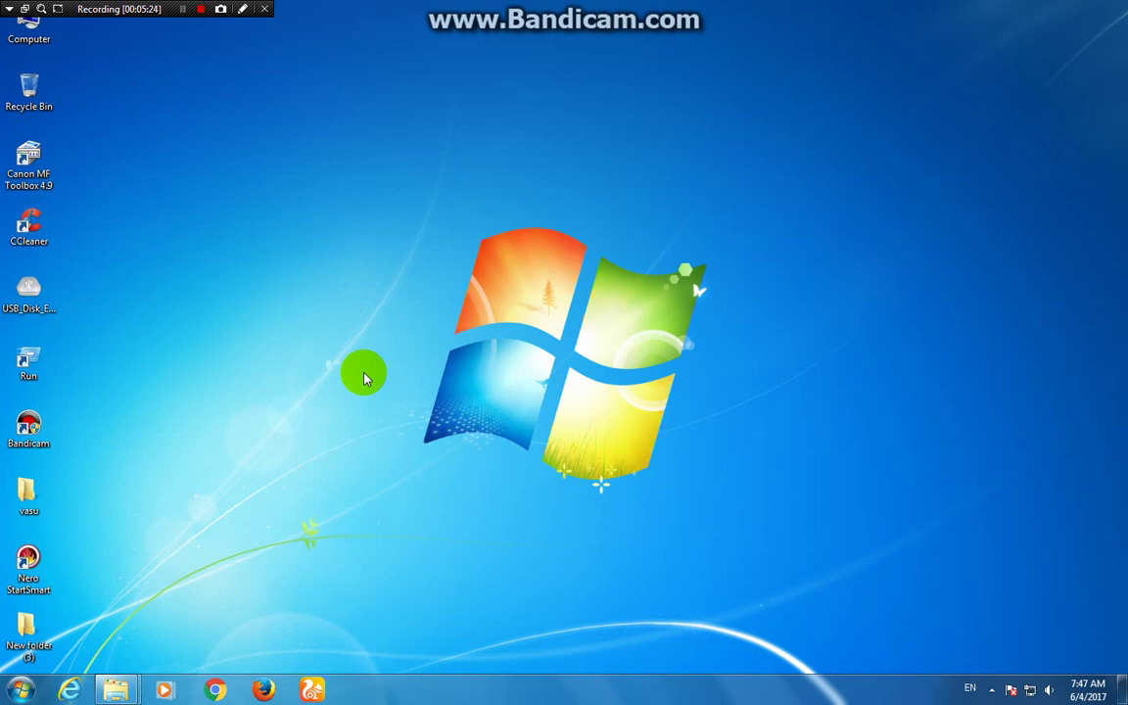
Open the burned disc's folder from AutoPlay, view its files in a maximized window, and minimize it.
left_click(29, 35)
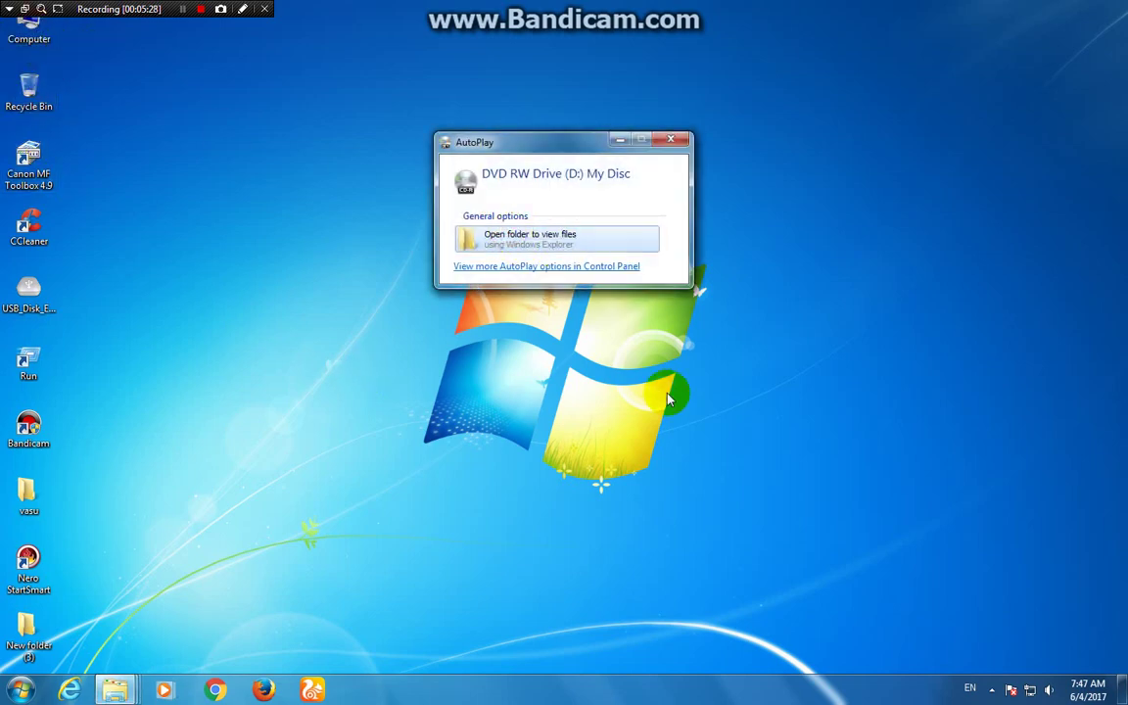
left_click(511, 237)
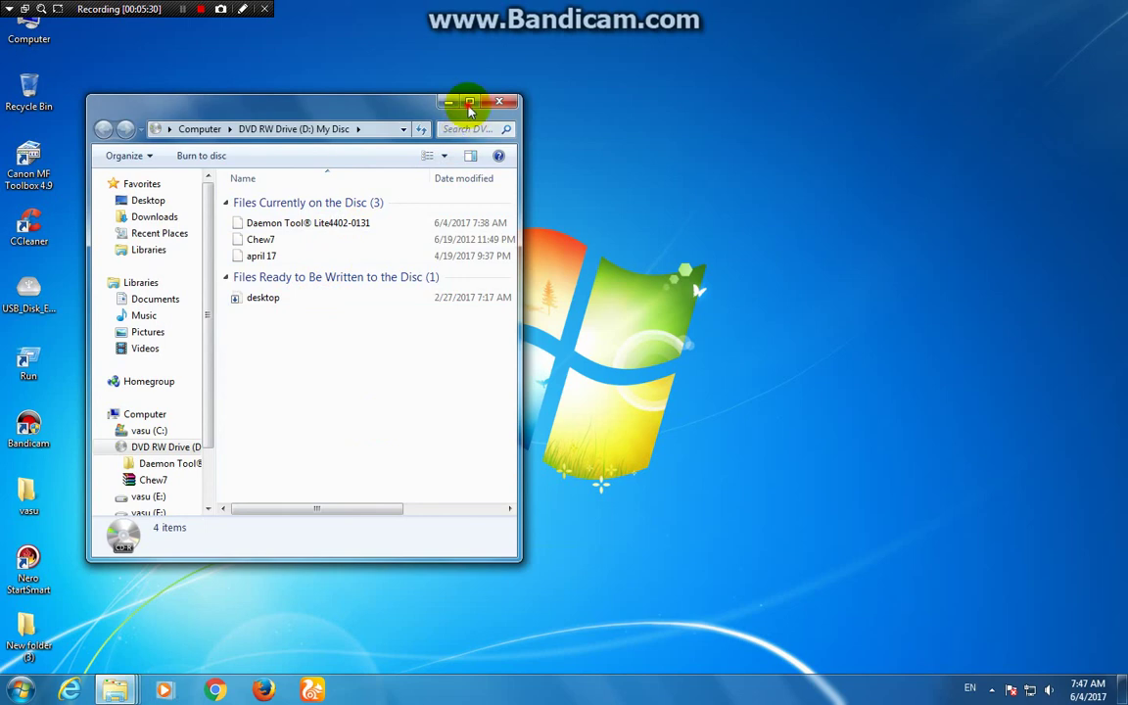
left_click(470, 101)
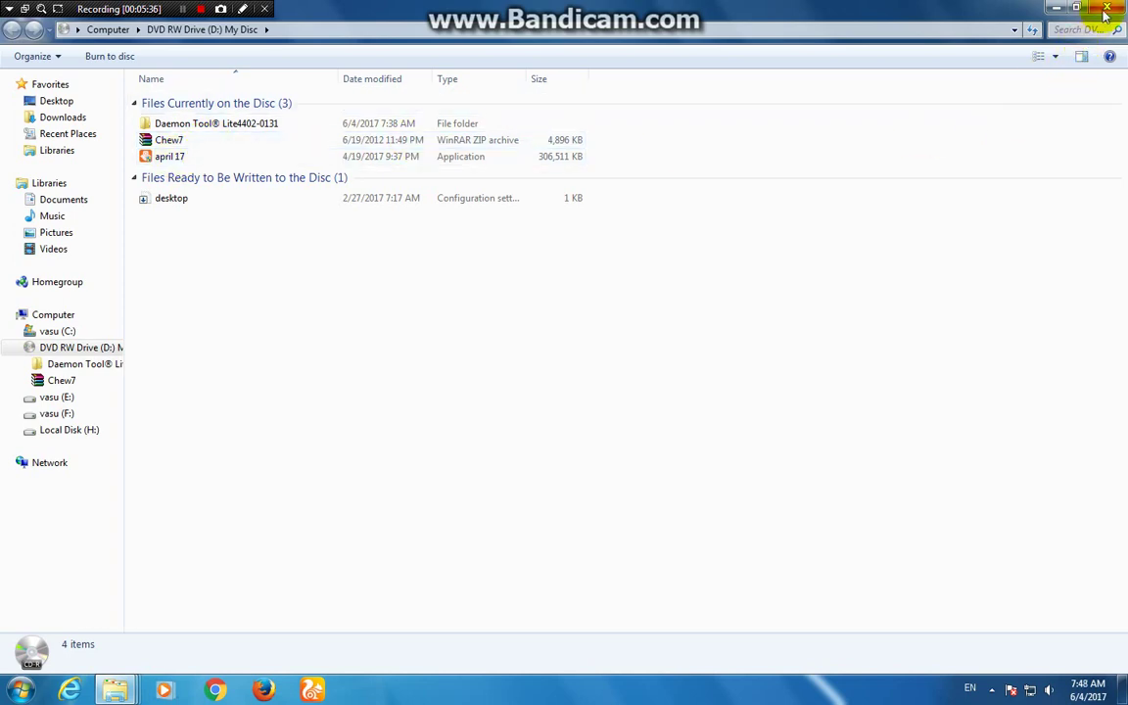
left_click(1055, 8)
Open Computer in a maximized window and open the DVD RW Drive (D:) My Disc from it.
double_click(39, 39)
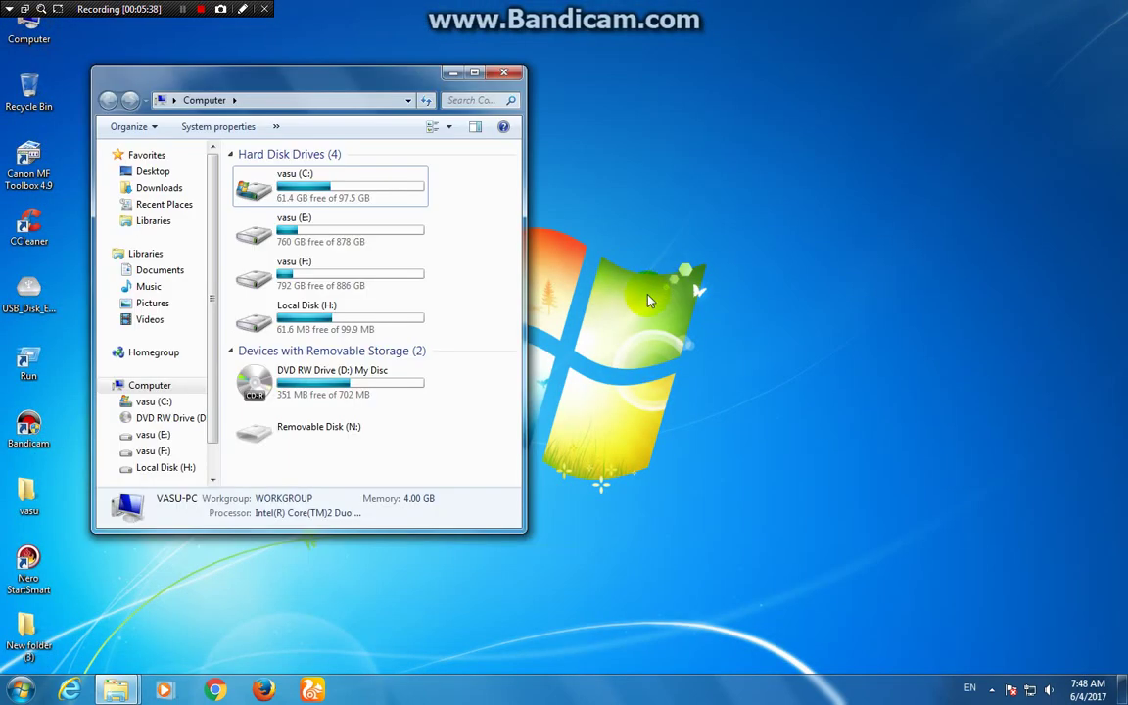
double_click(431, 76)
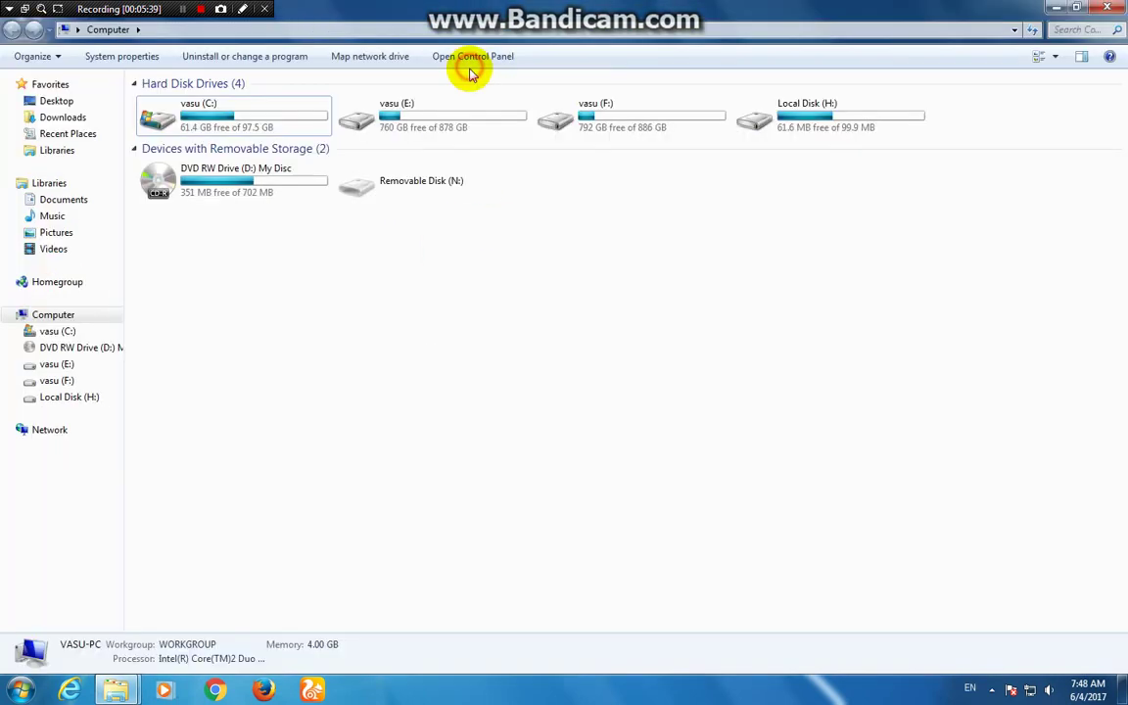
right_click(225, 174)
left_click(256, 200)
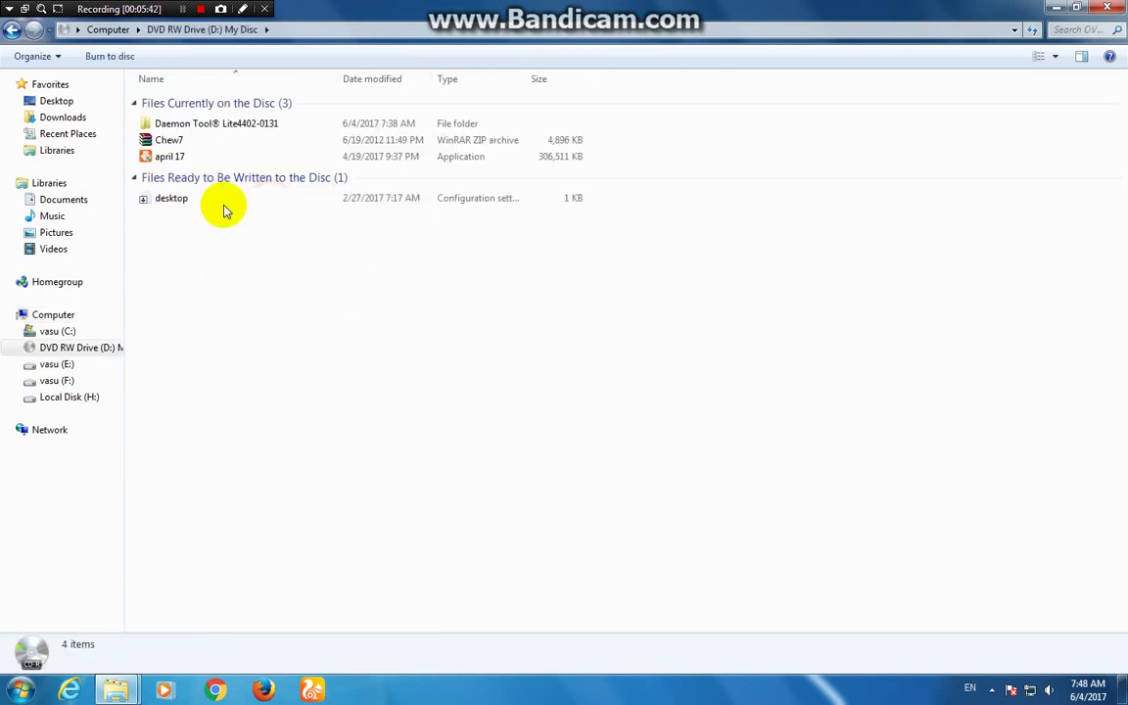
Delete the desktop configuration file from the files ready to be written to the disc.
right_click(168, 201)
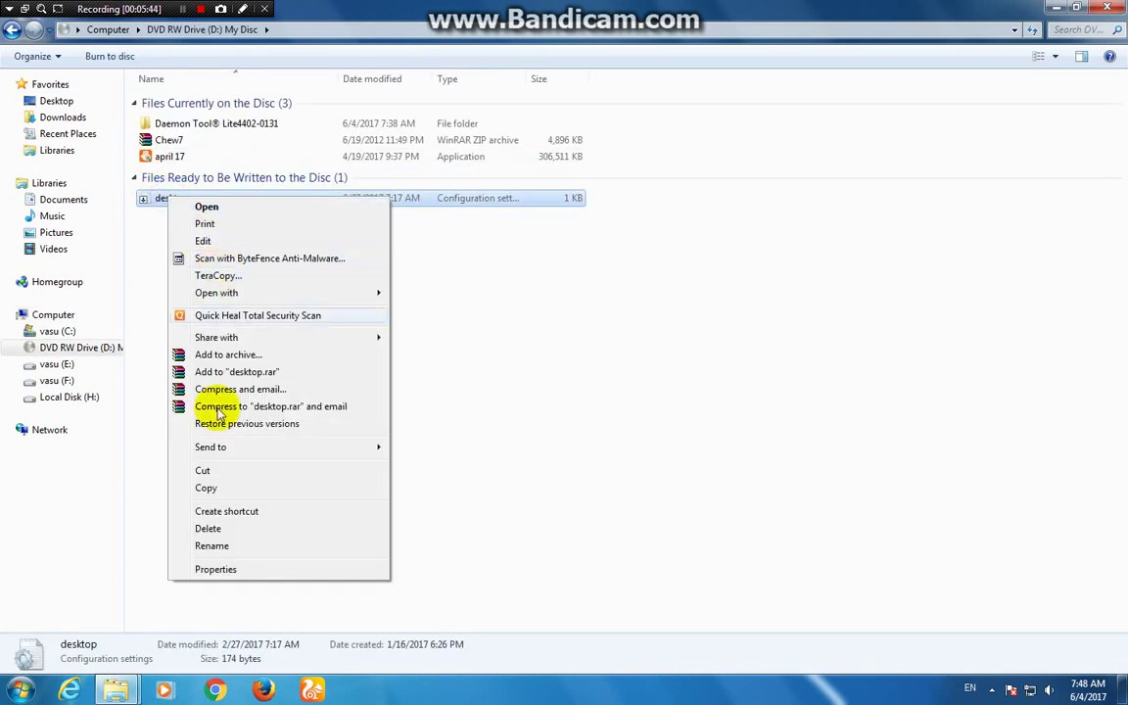
left_click(227, 529)
left_click(612, 408)
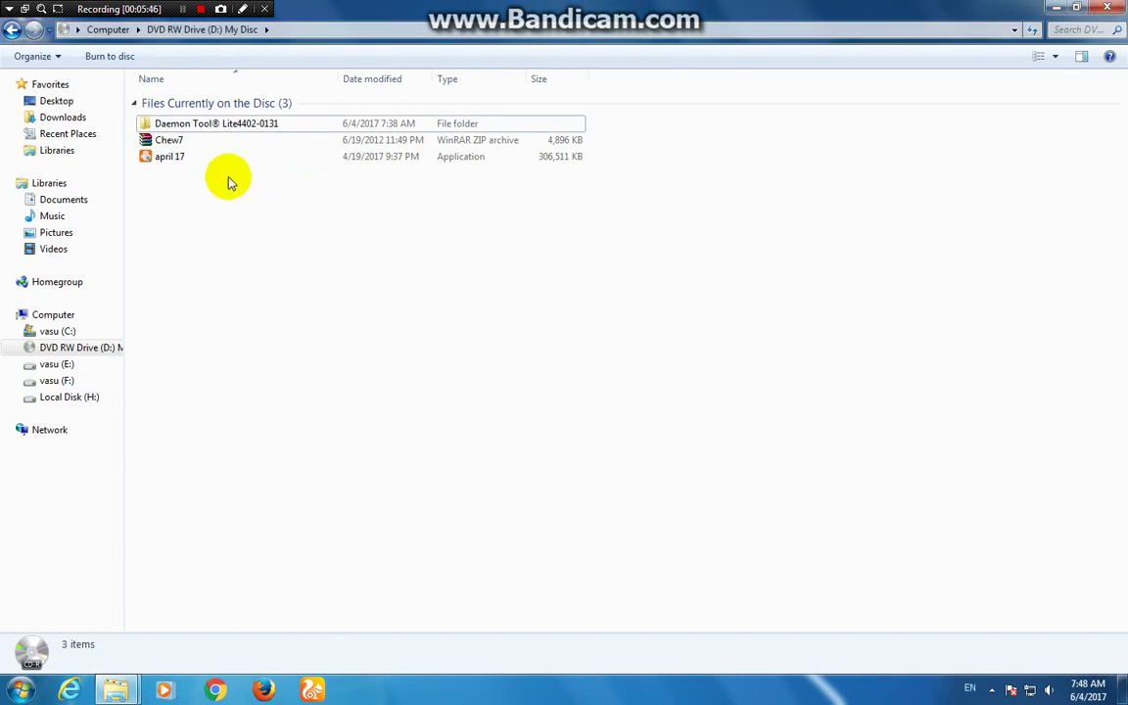
Restore the My Disc window to its smaller size and move it toward the middle of the desktop.
left_click(1077, 10)
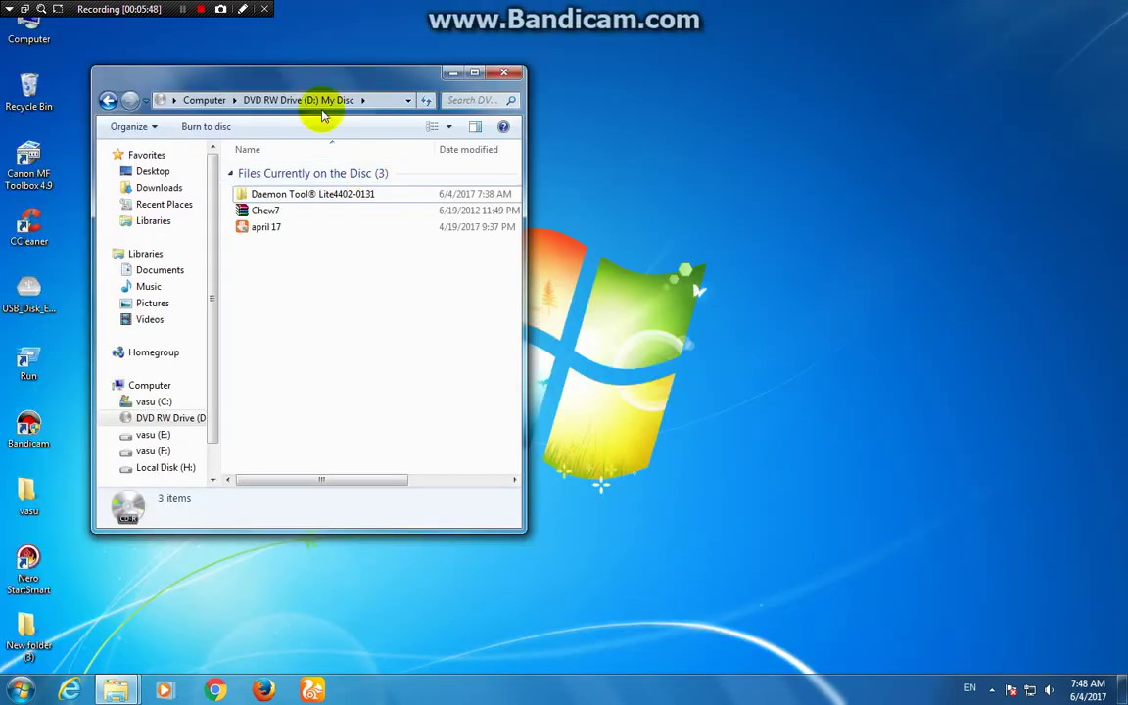
left_click_drag(461, 83, 813, 86)
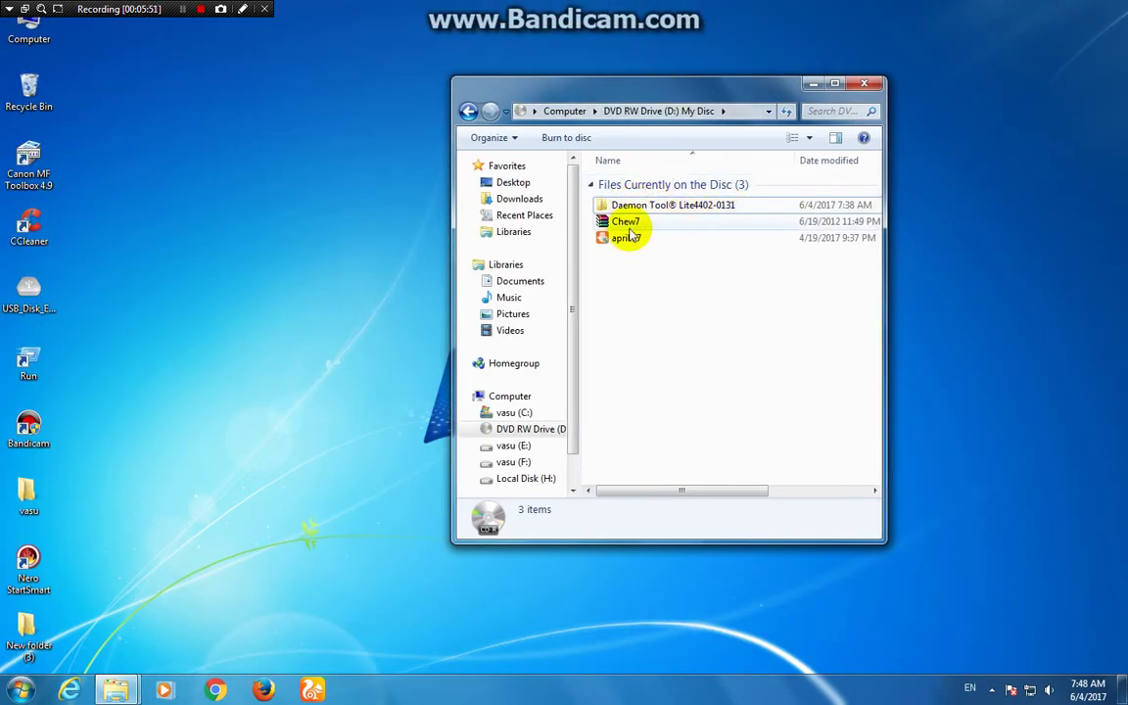